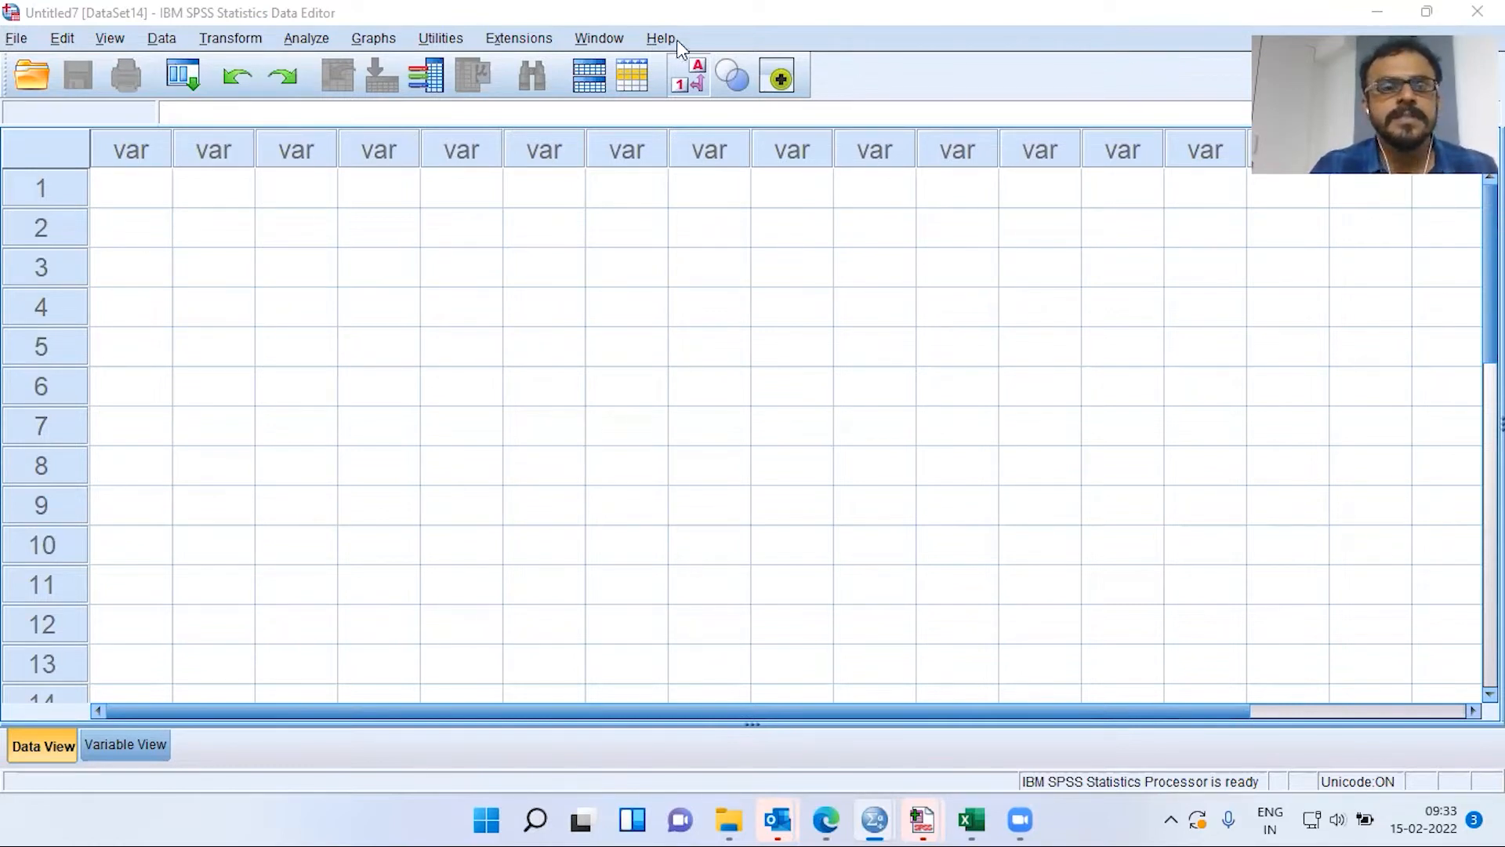
Open the car_sales.sav sample dataset from the English samples folder as DataSet15
left_click(13, 41)
mouse_move(24, 99)
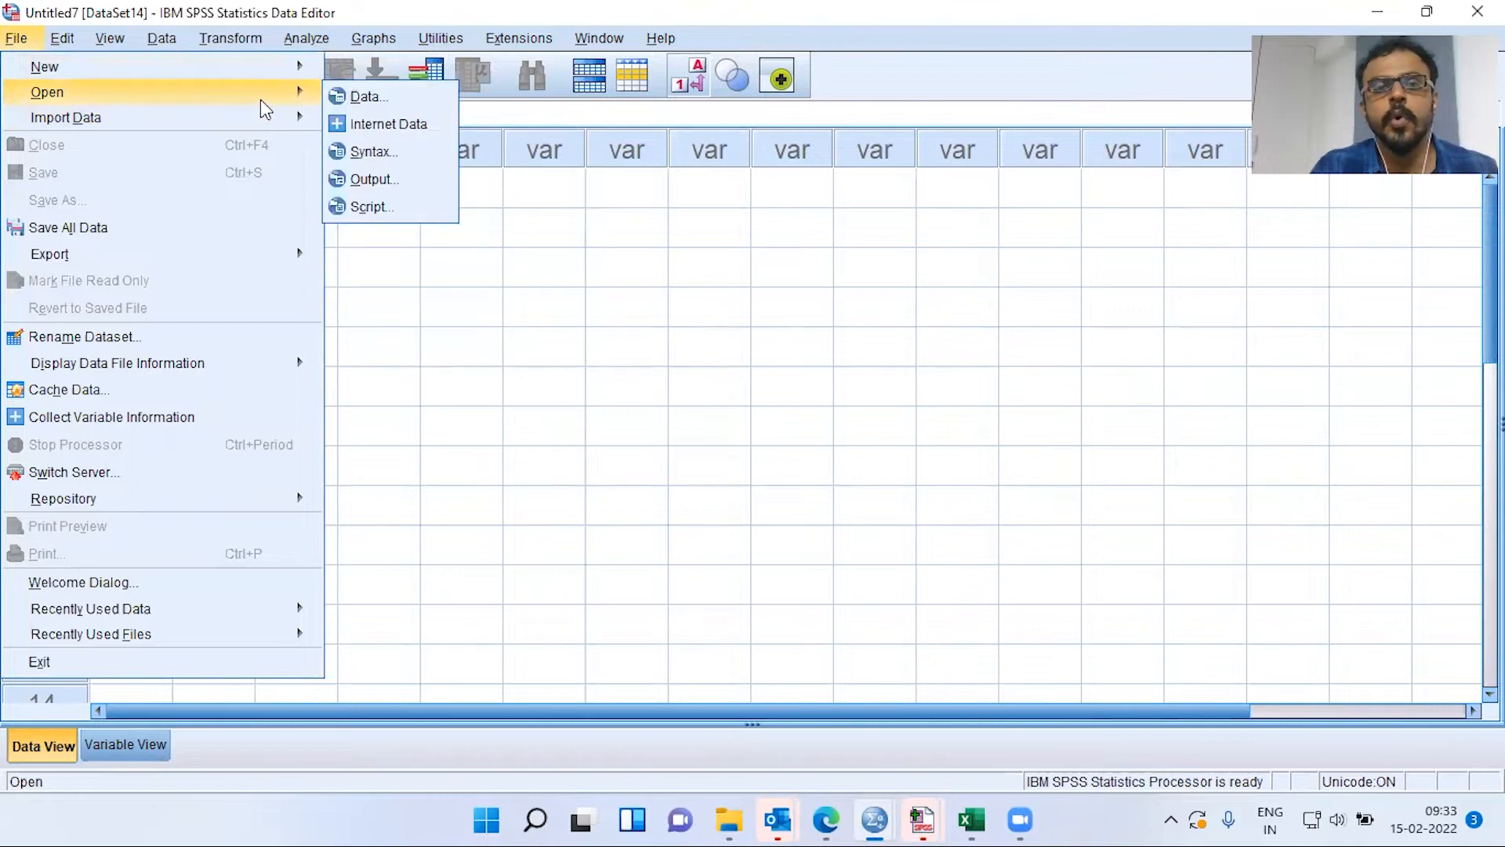
left_click(408, 98)
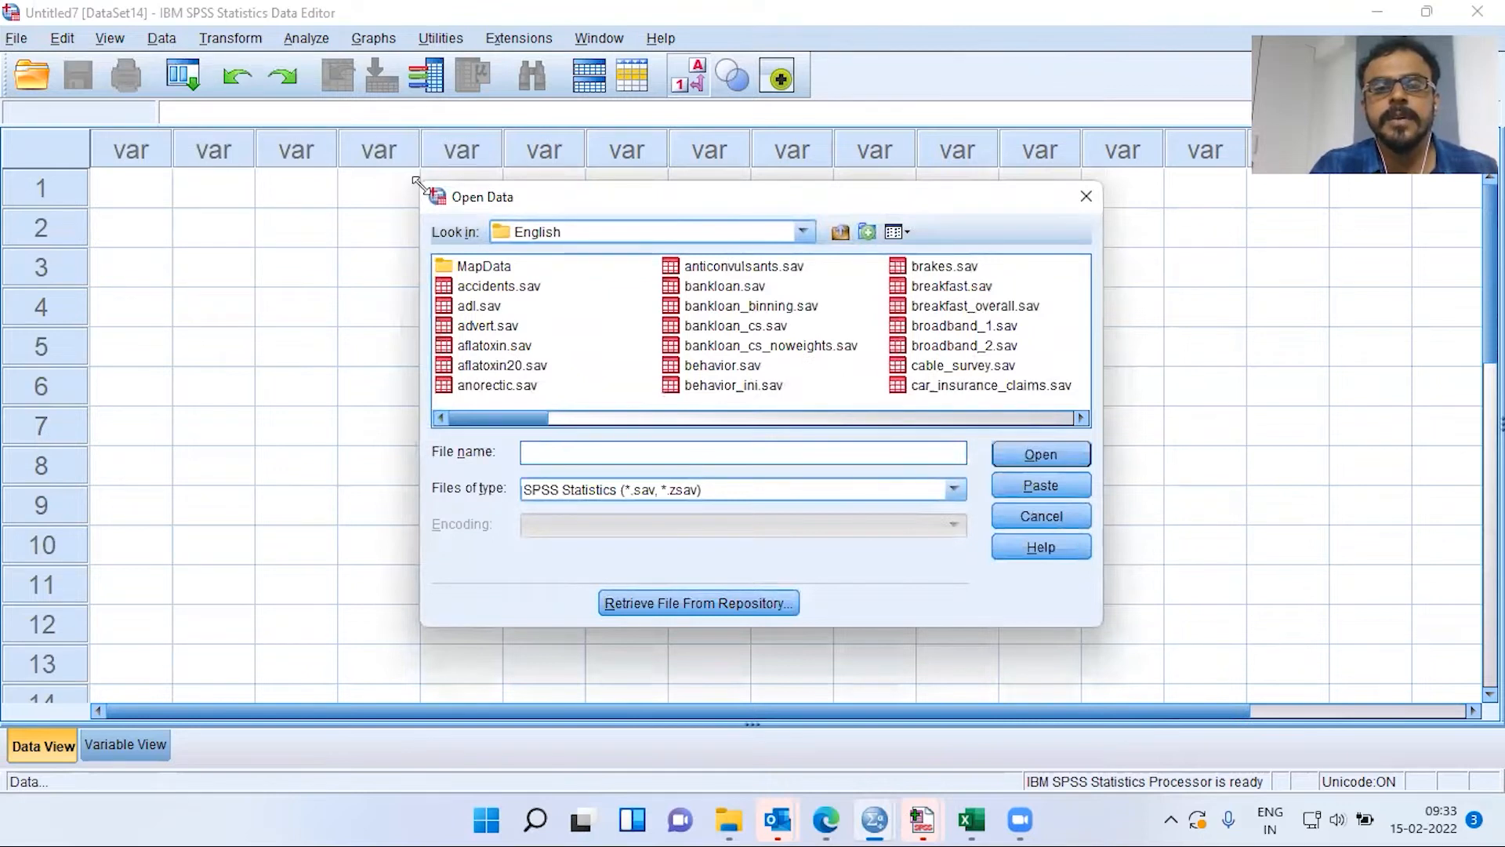
left_click_drag(419, 186, 184, 95)
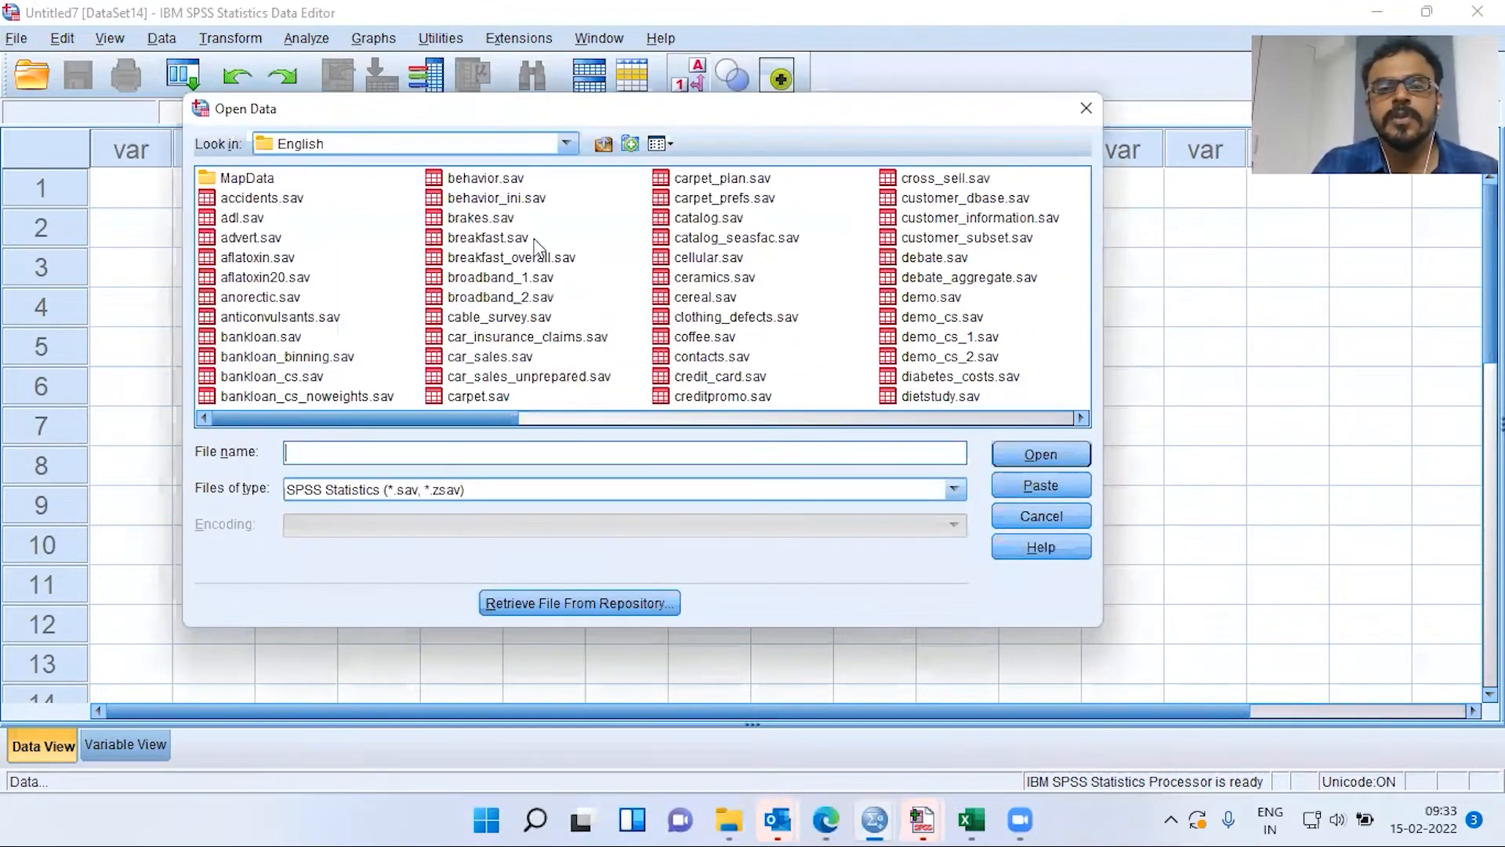
left_click(523, 261)
key("c")
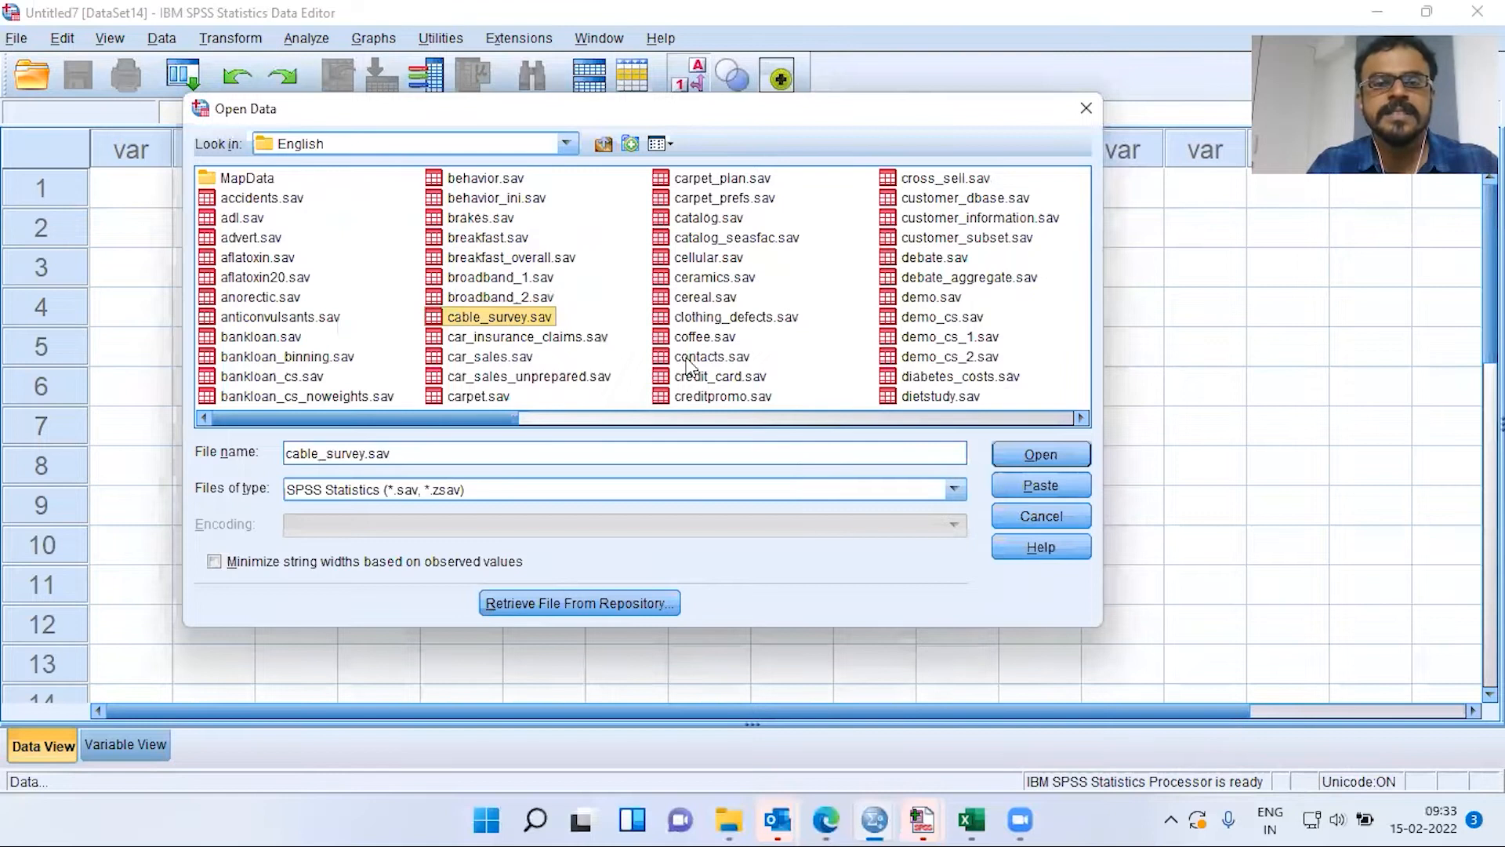
key("c")
key("c")
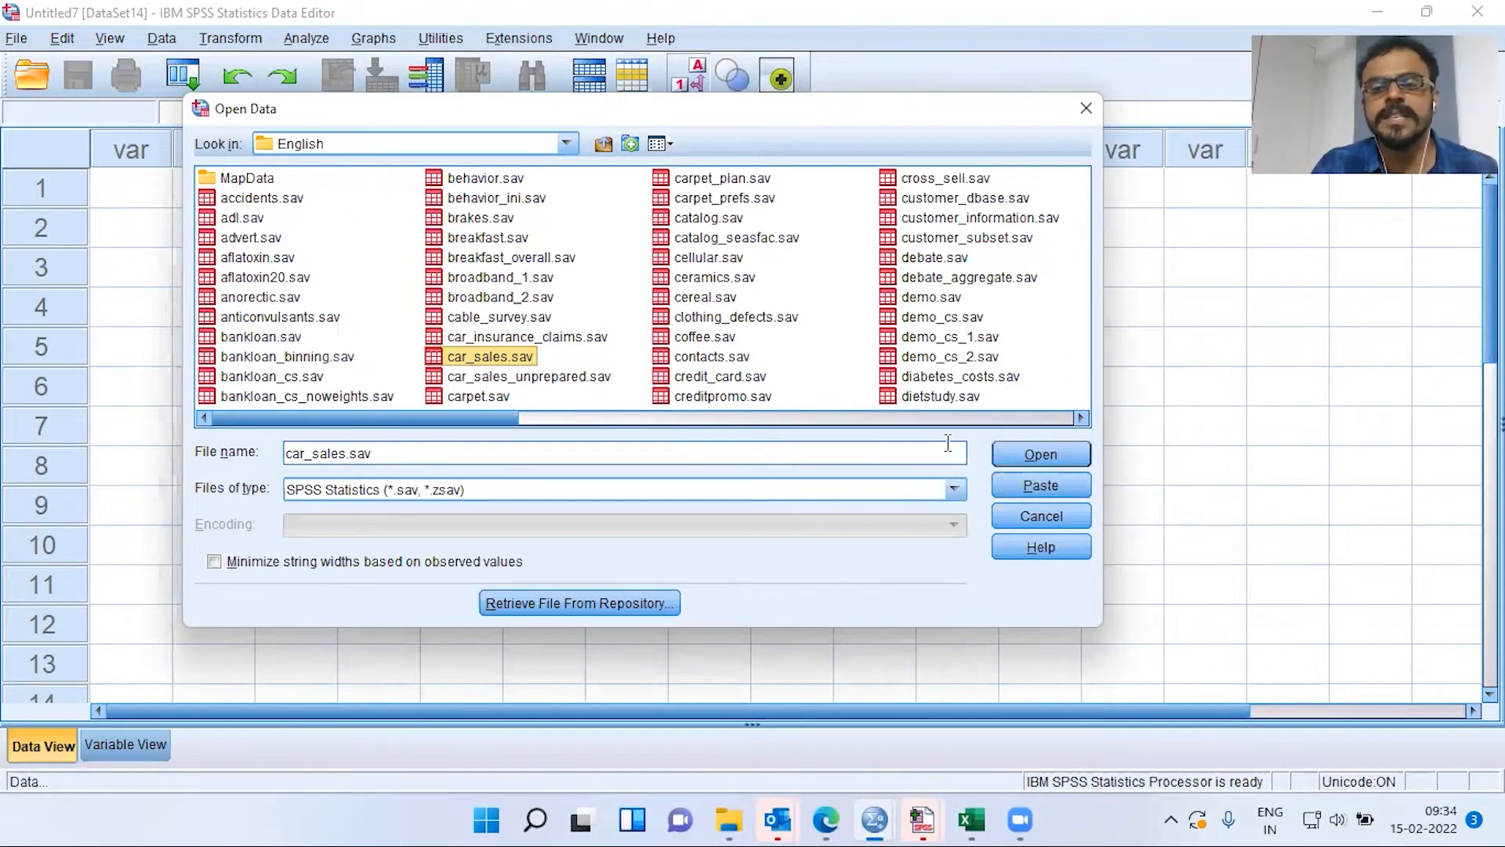
left_click(1037, 455)
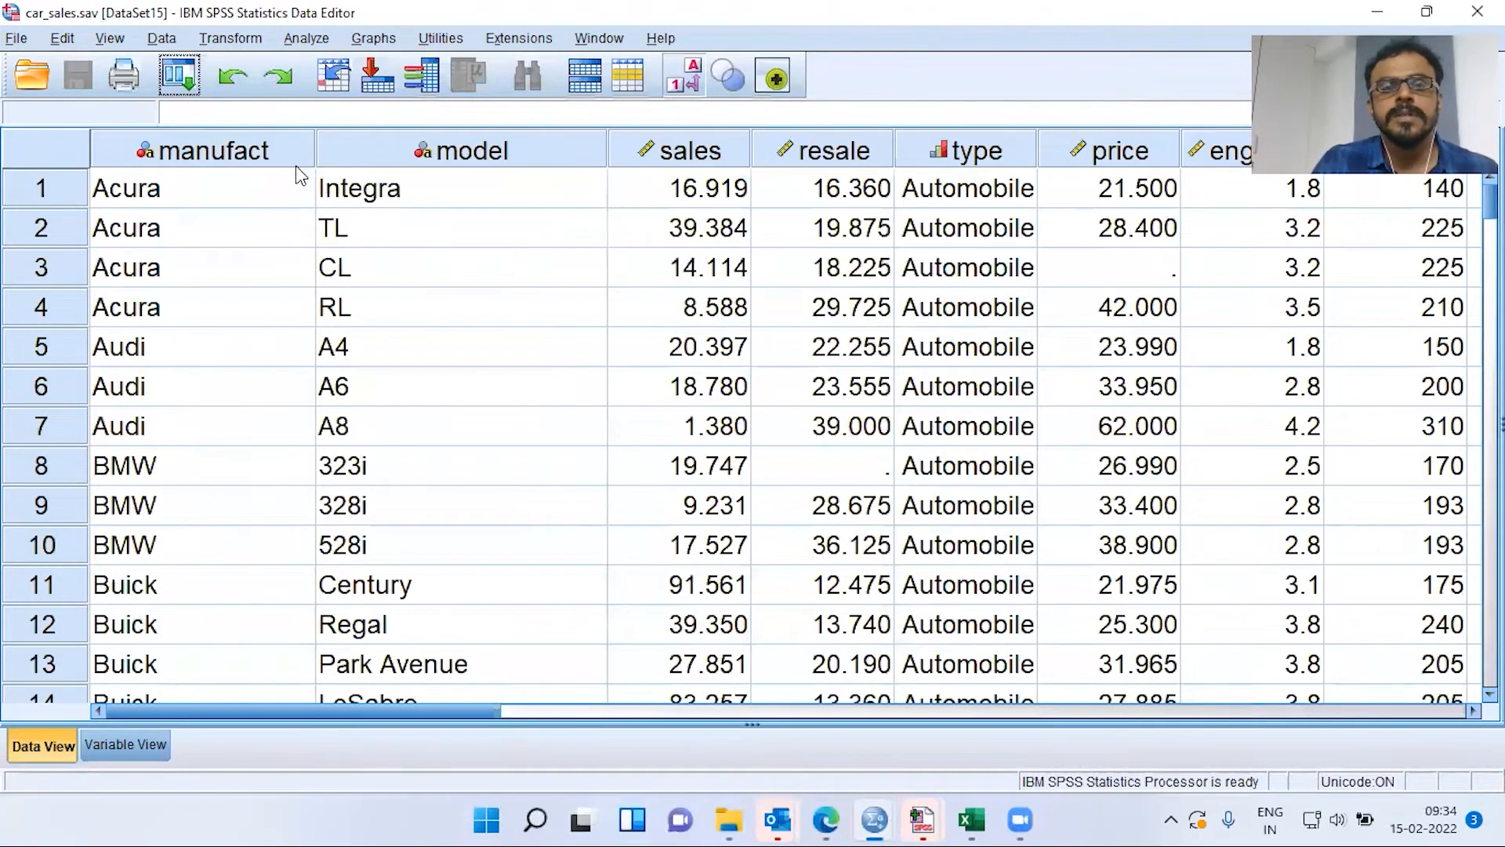
Narrow the manufact column and check the first and last cases of the data
left_click_drag(315, 149, 282, 151)
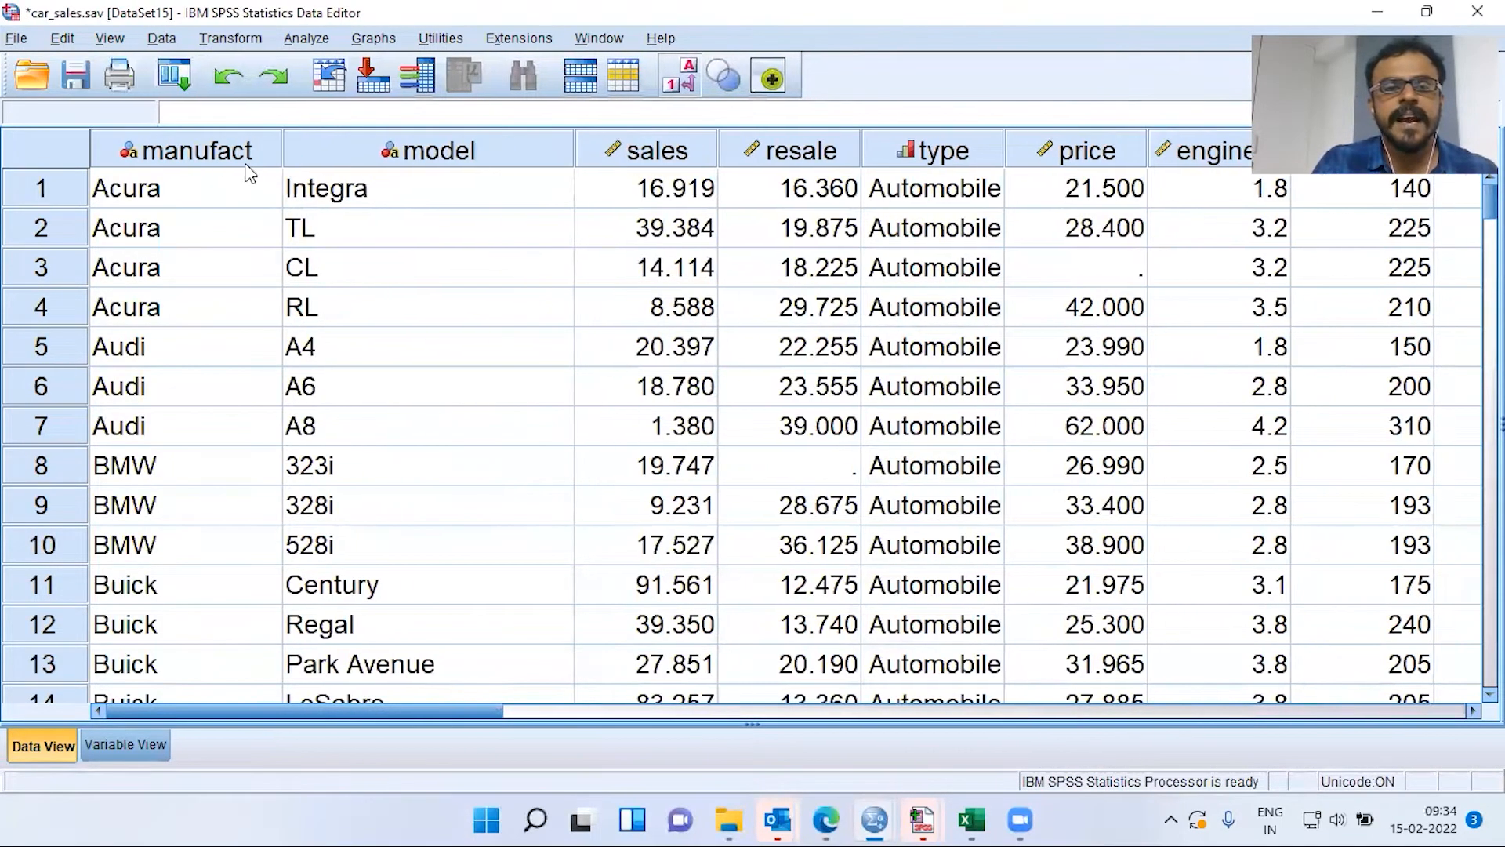
left_click(214, 190)
key("ctrl+Down")
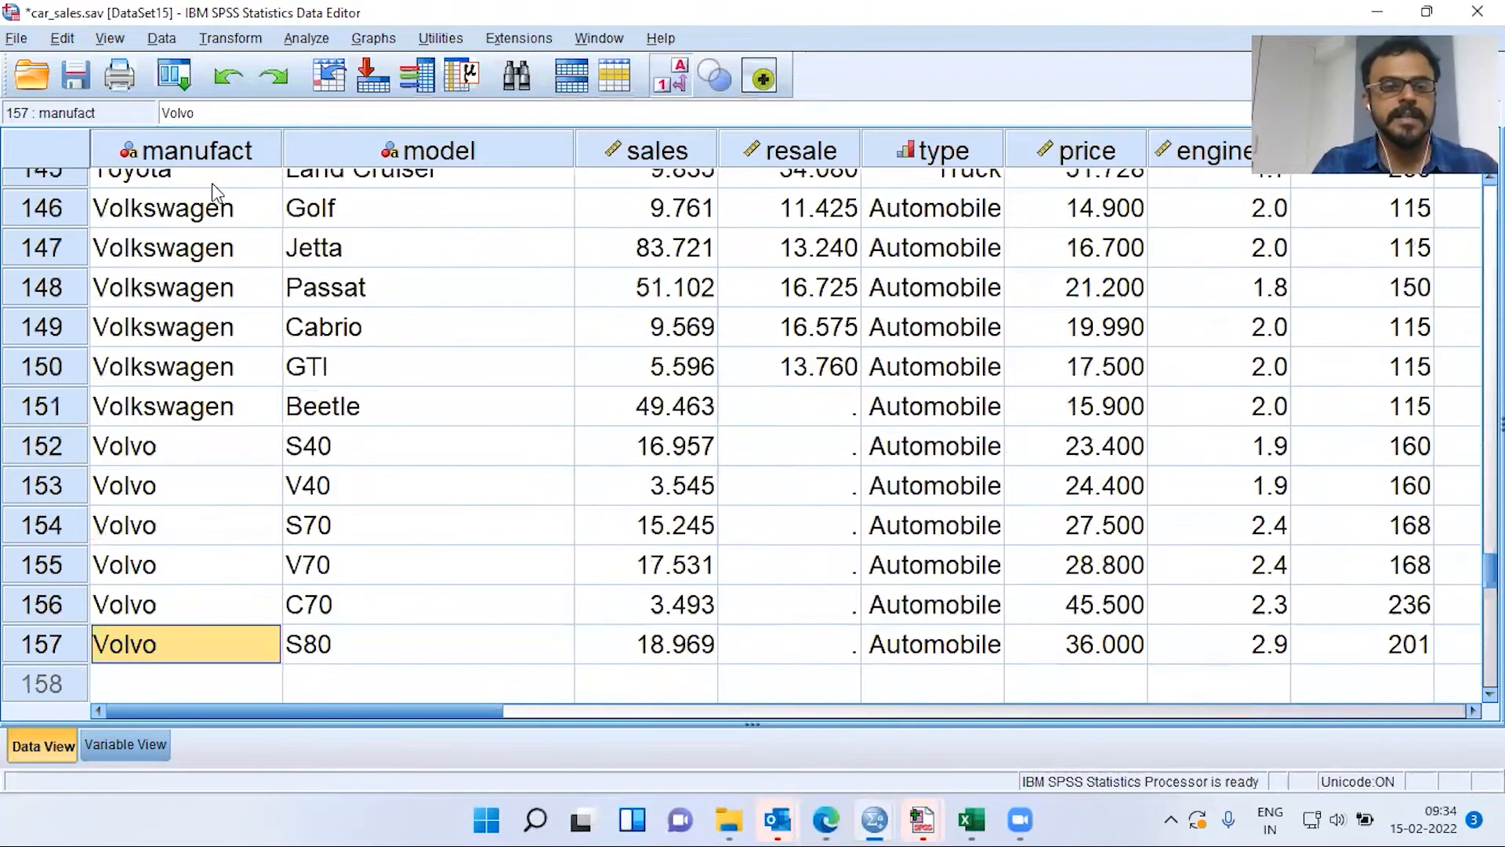
key("ctrl+Up")
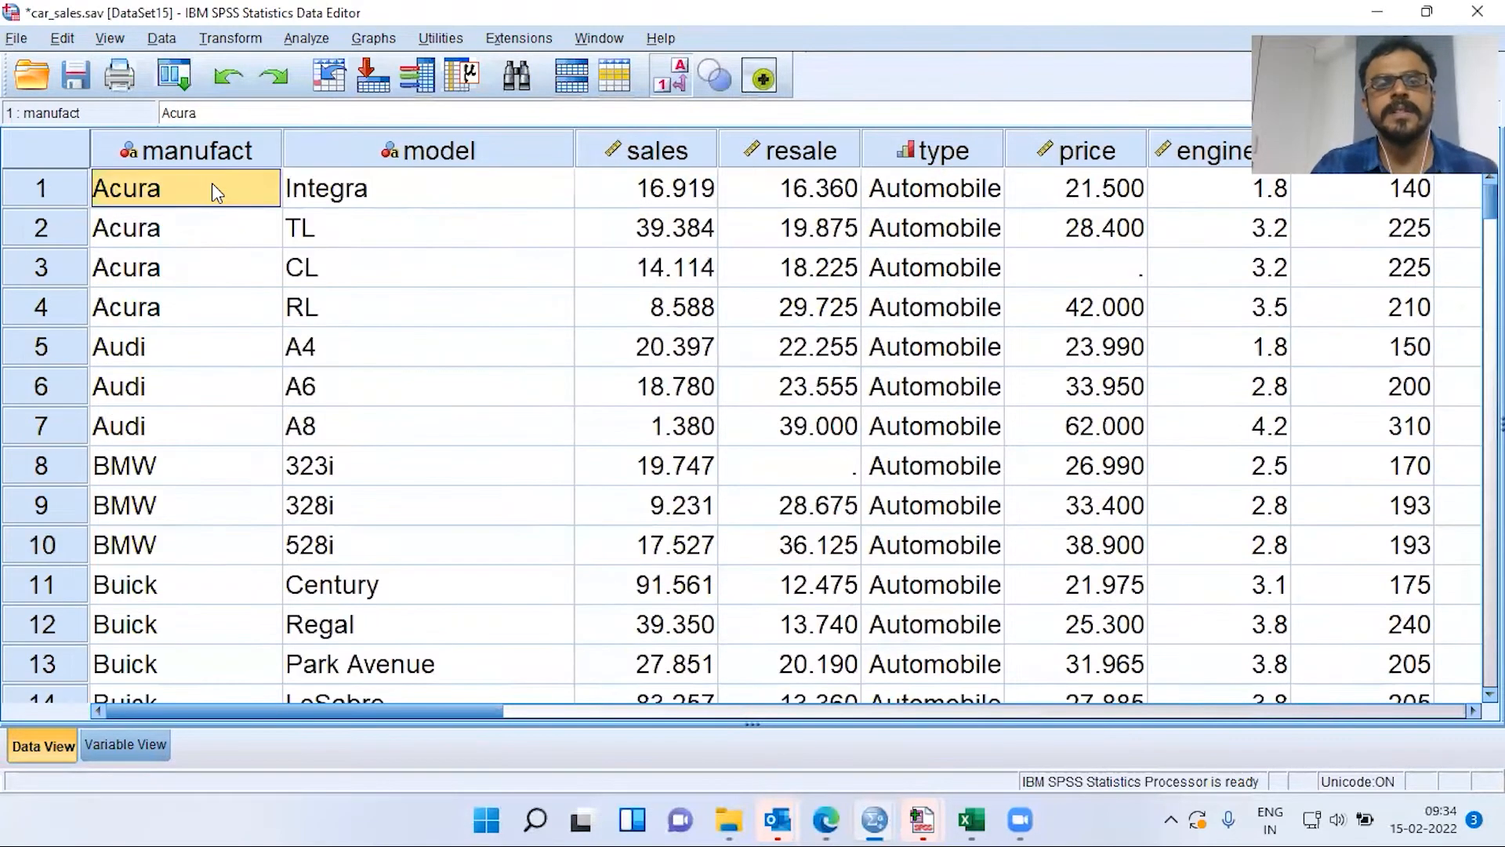
left_click(213, 156)
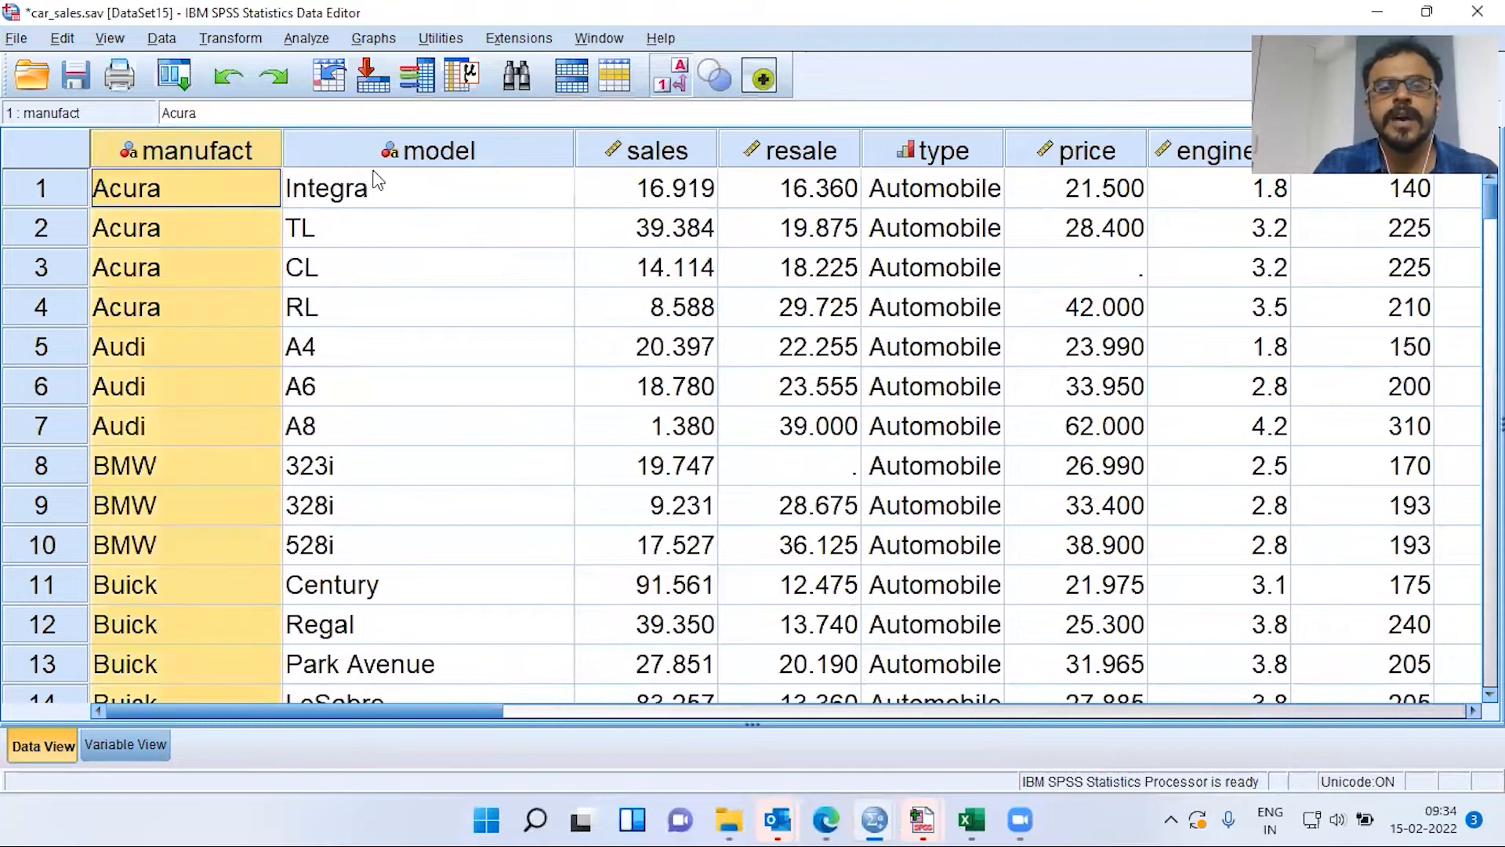
Review the model values (Integra, TL, CL, RL) and narrow the model column
left_click(459, 157)
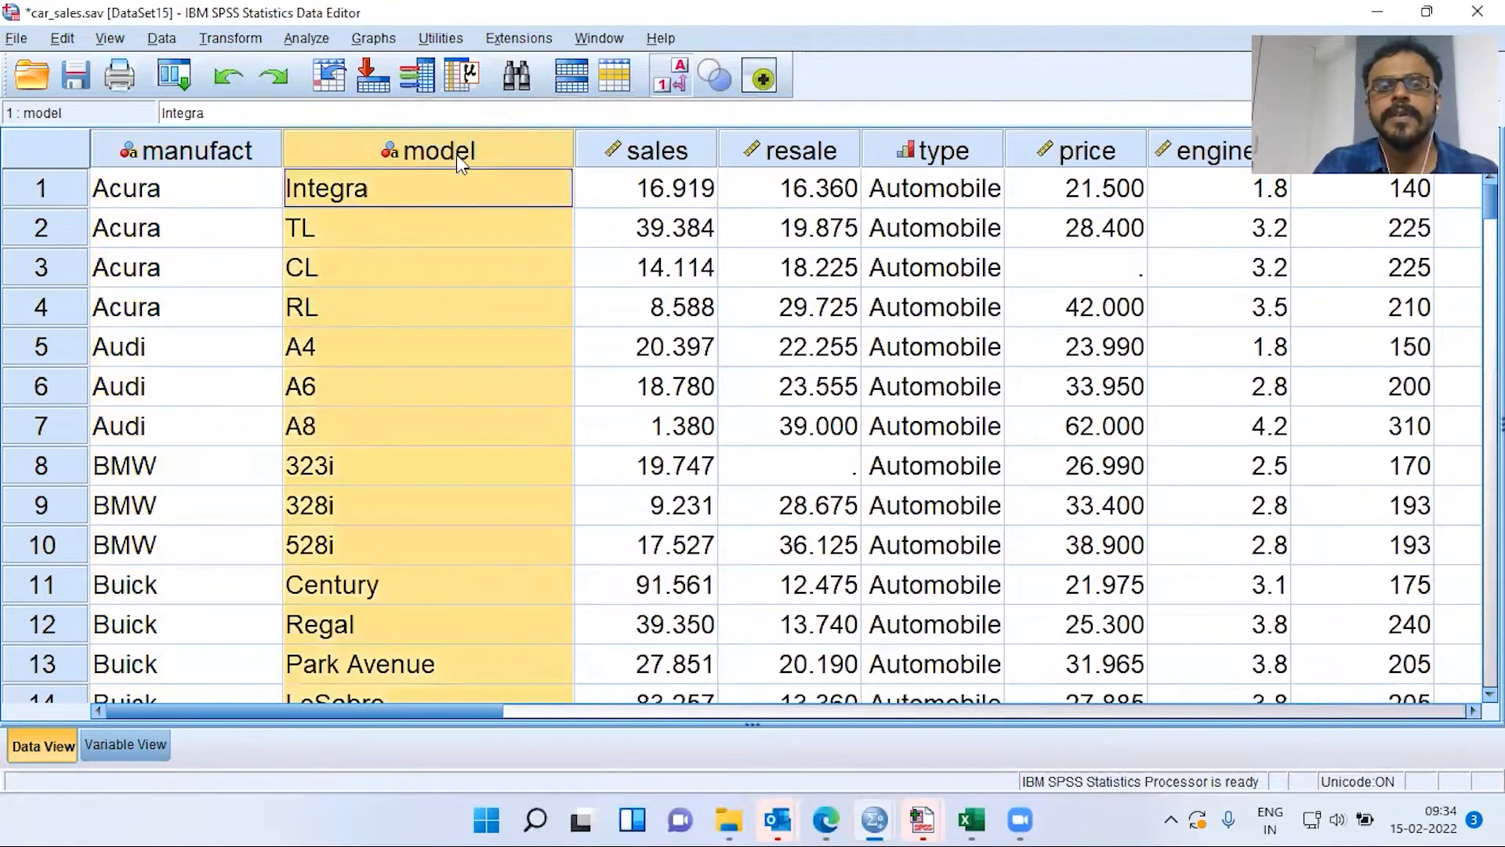
left_click(401, 190)
left_click(378, 242)
left_click(380, 271)
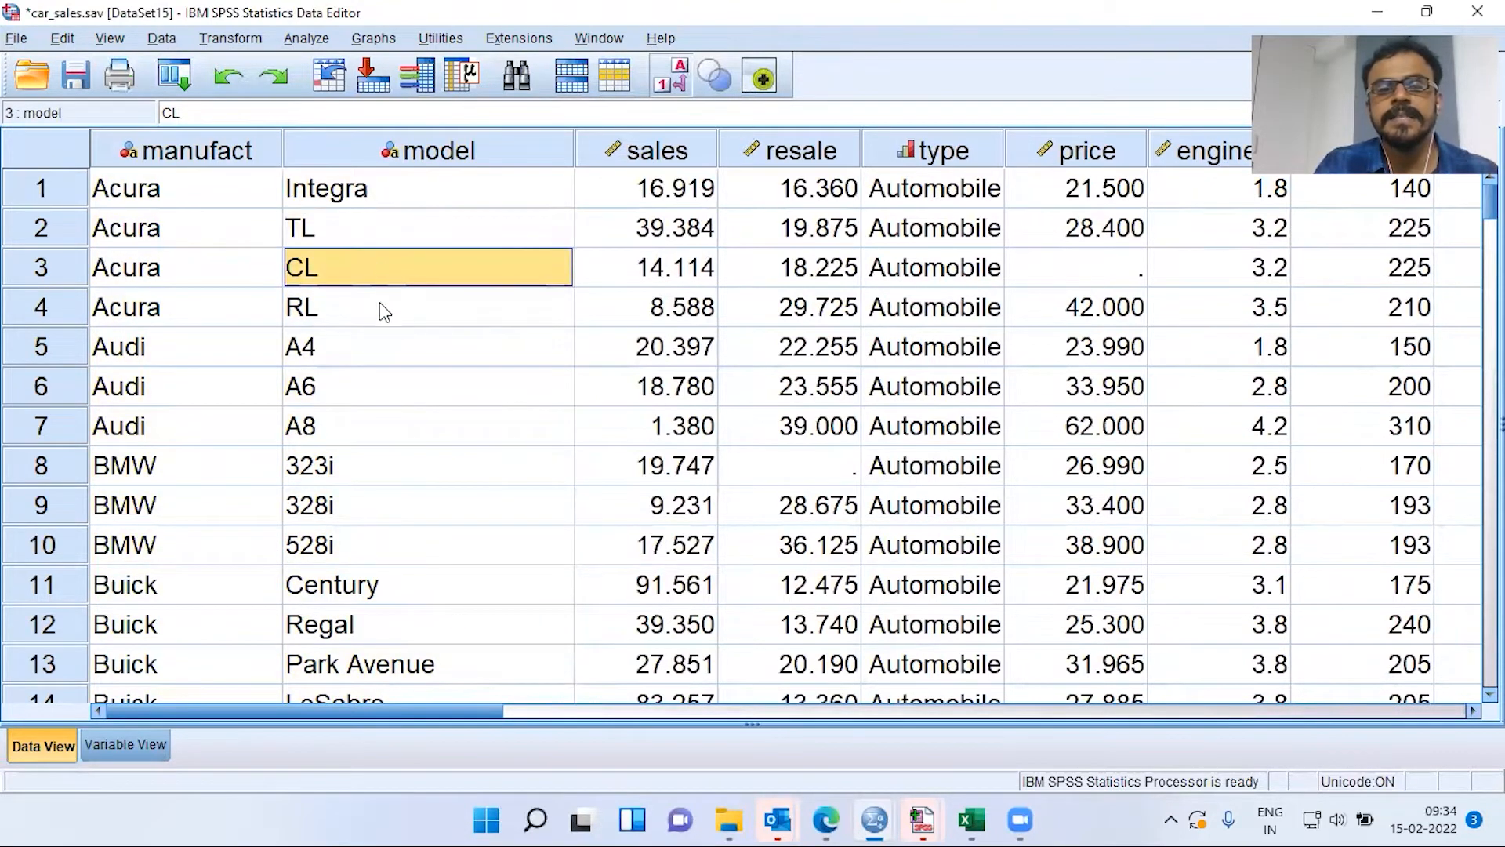
left_click(383, 314)
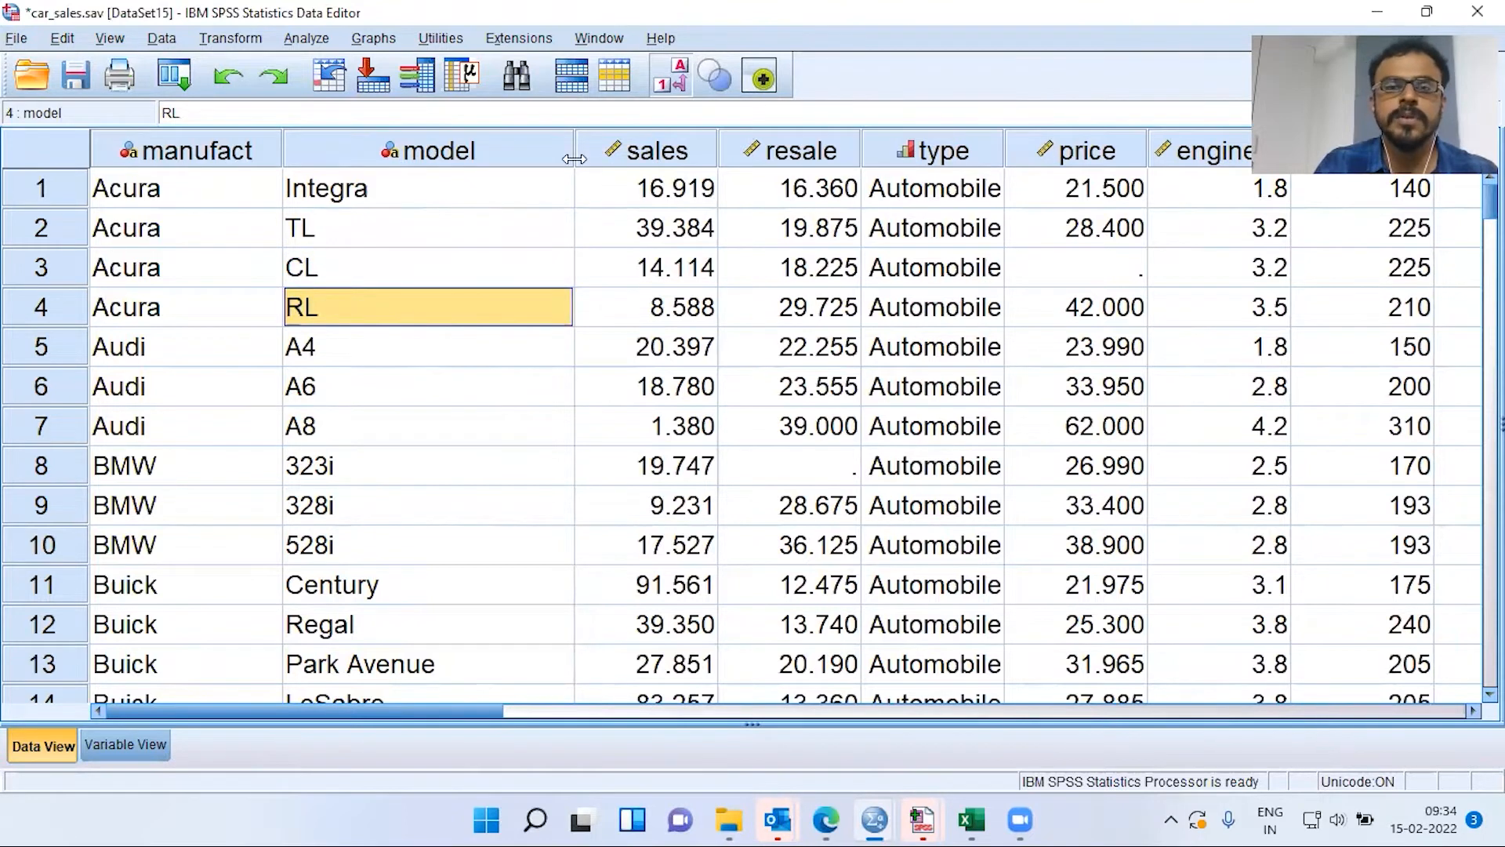
left_click_drag(573, 152, 491, 153)
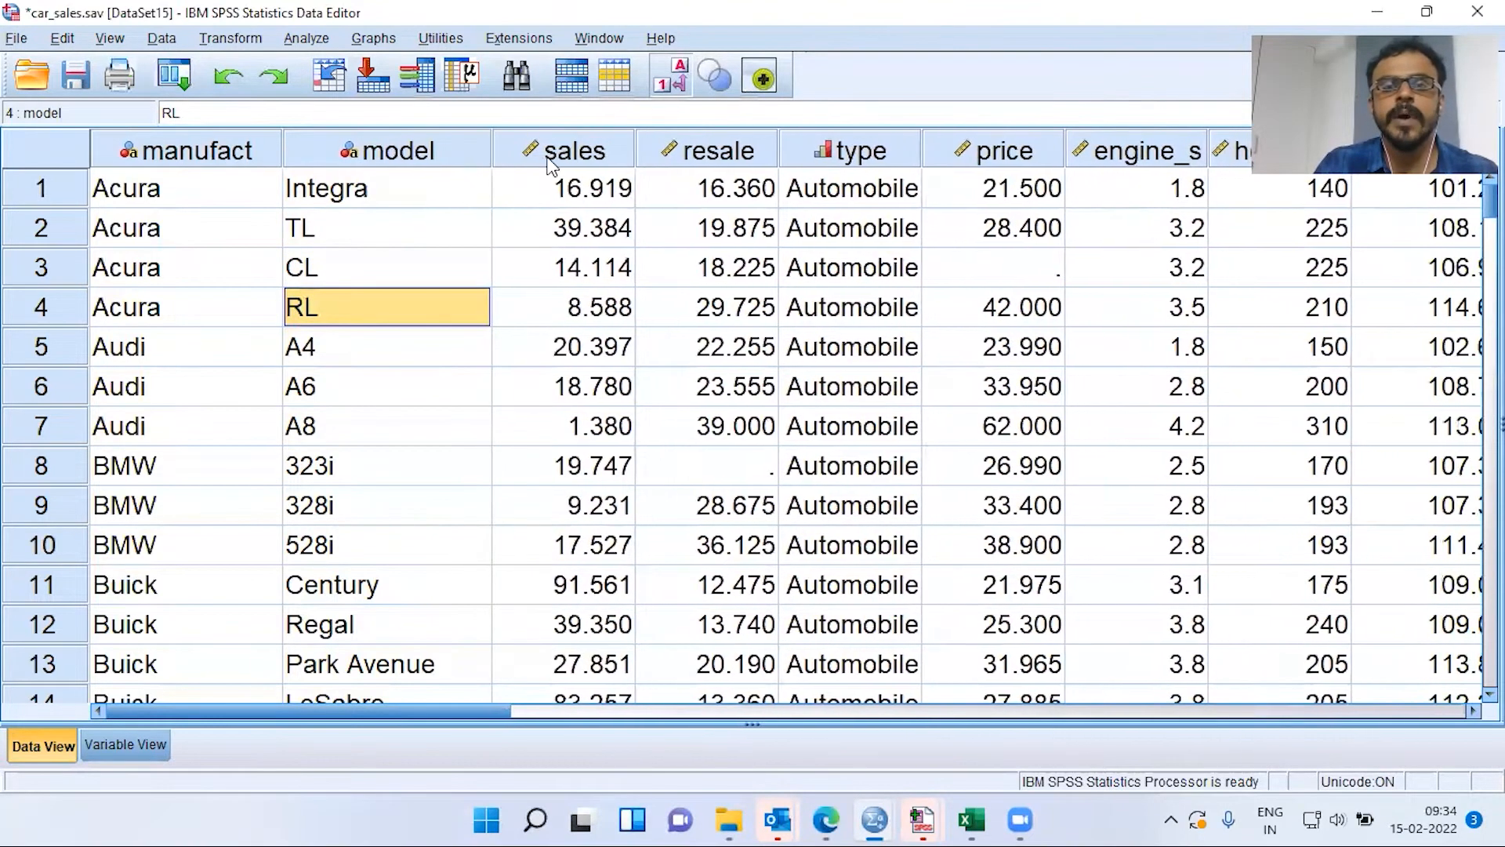
Review the sales, resale, price, engine_s, horsepow and wheelbas variables
left_click(553, 156)
left_click(714, 161)
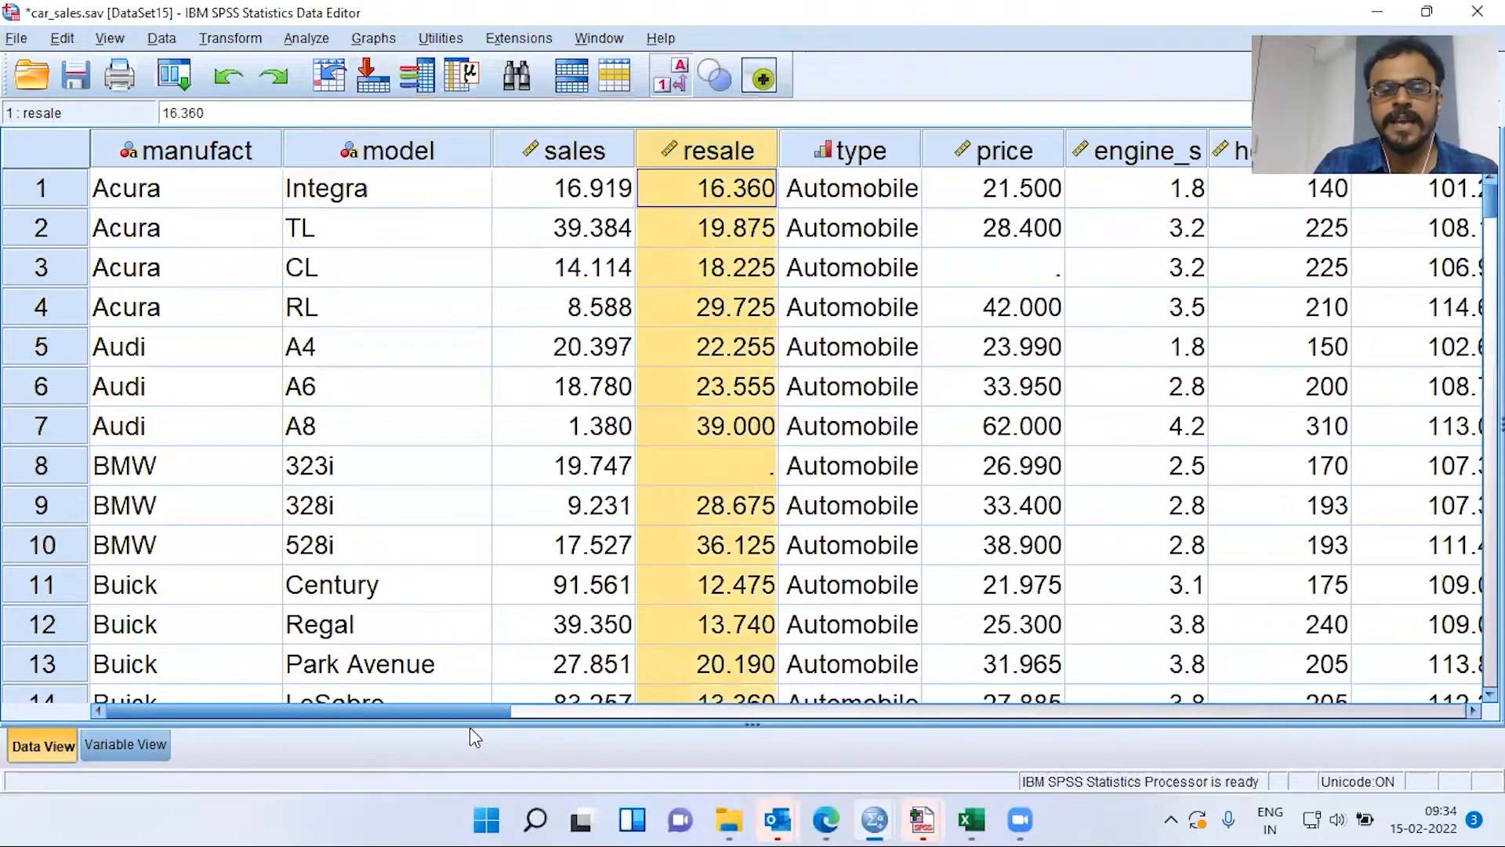
left_click_drag(434, 715, 551, 712)
left_click(627, 156)
left_click(698, 154)
left_click(894, 153)
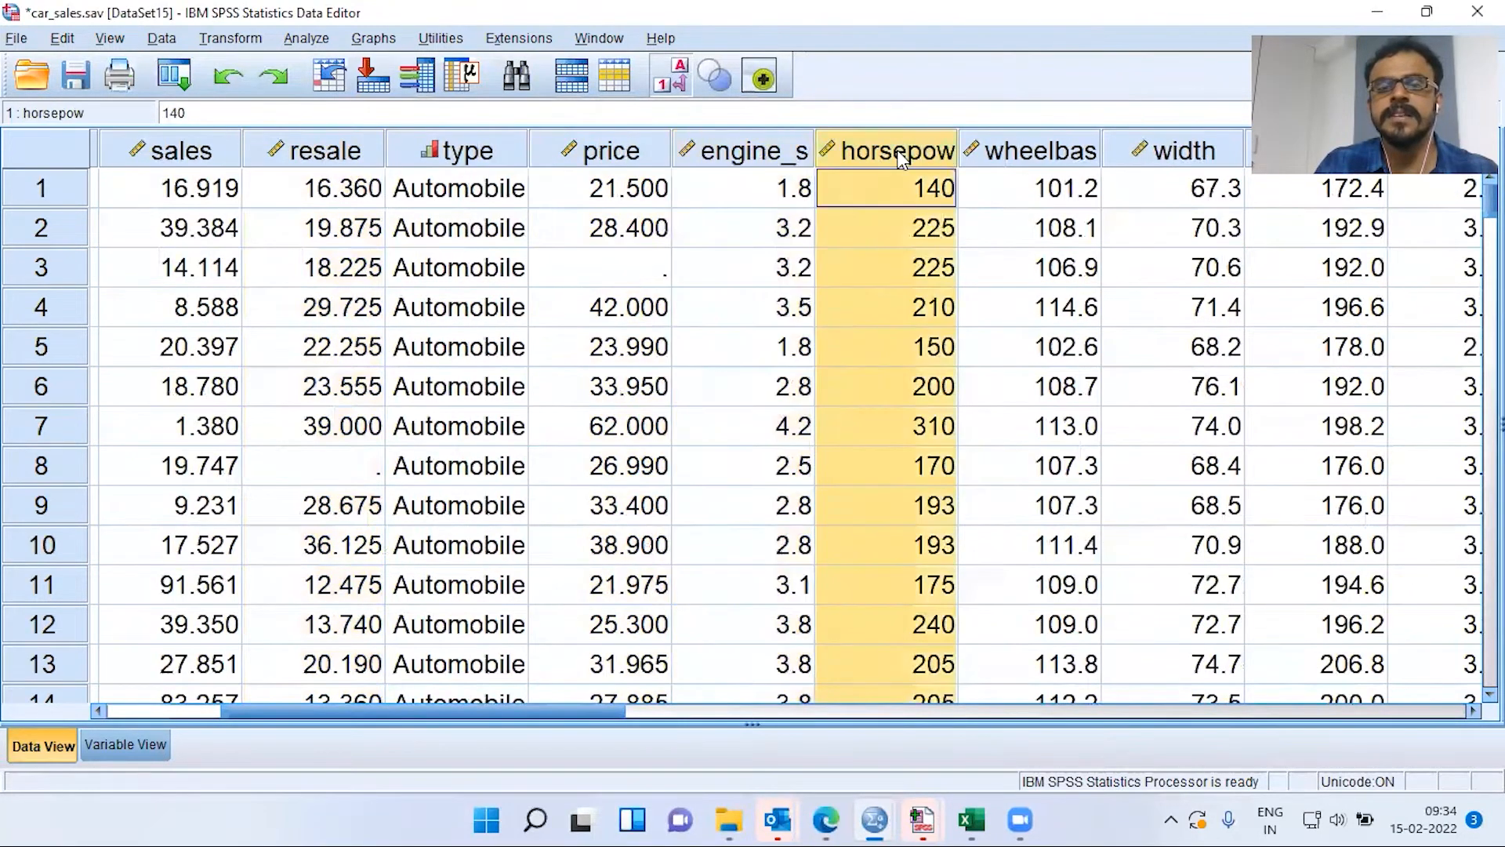
left_click(1042, 151)
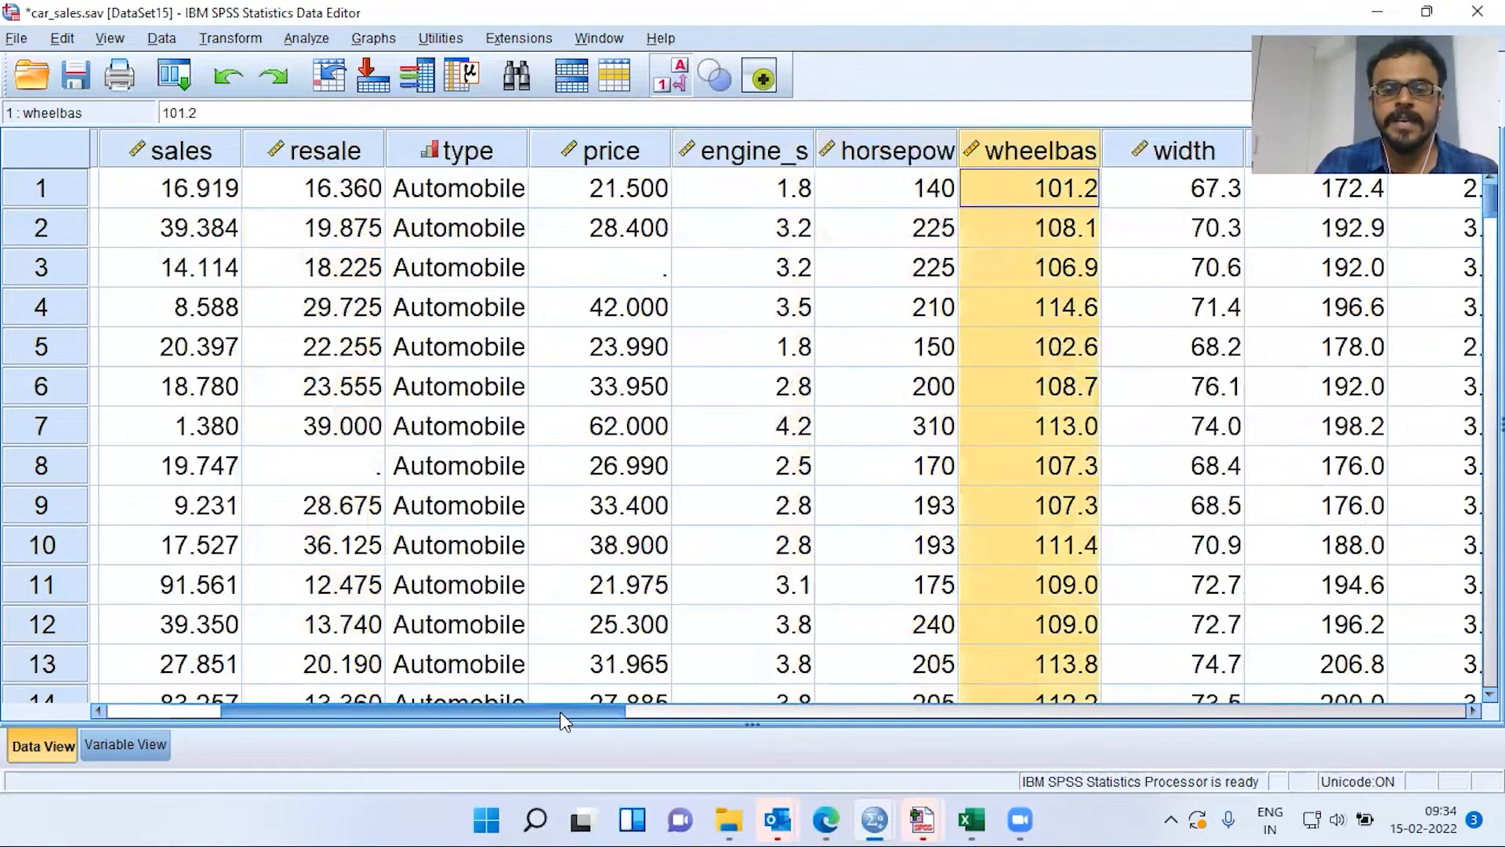
Review the fuel_cap, mpg and lnsales variables further right in the grid
scroll(600, 707, "right", 3)
scroll(704, 707, "right", 10)
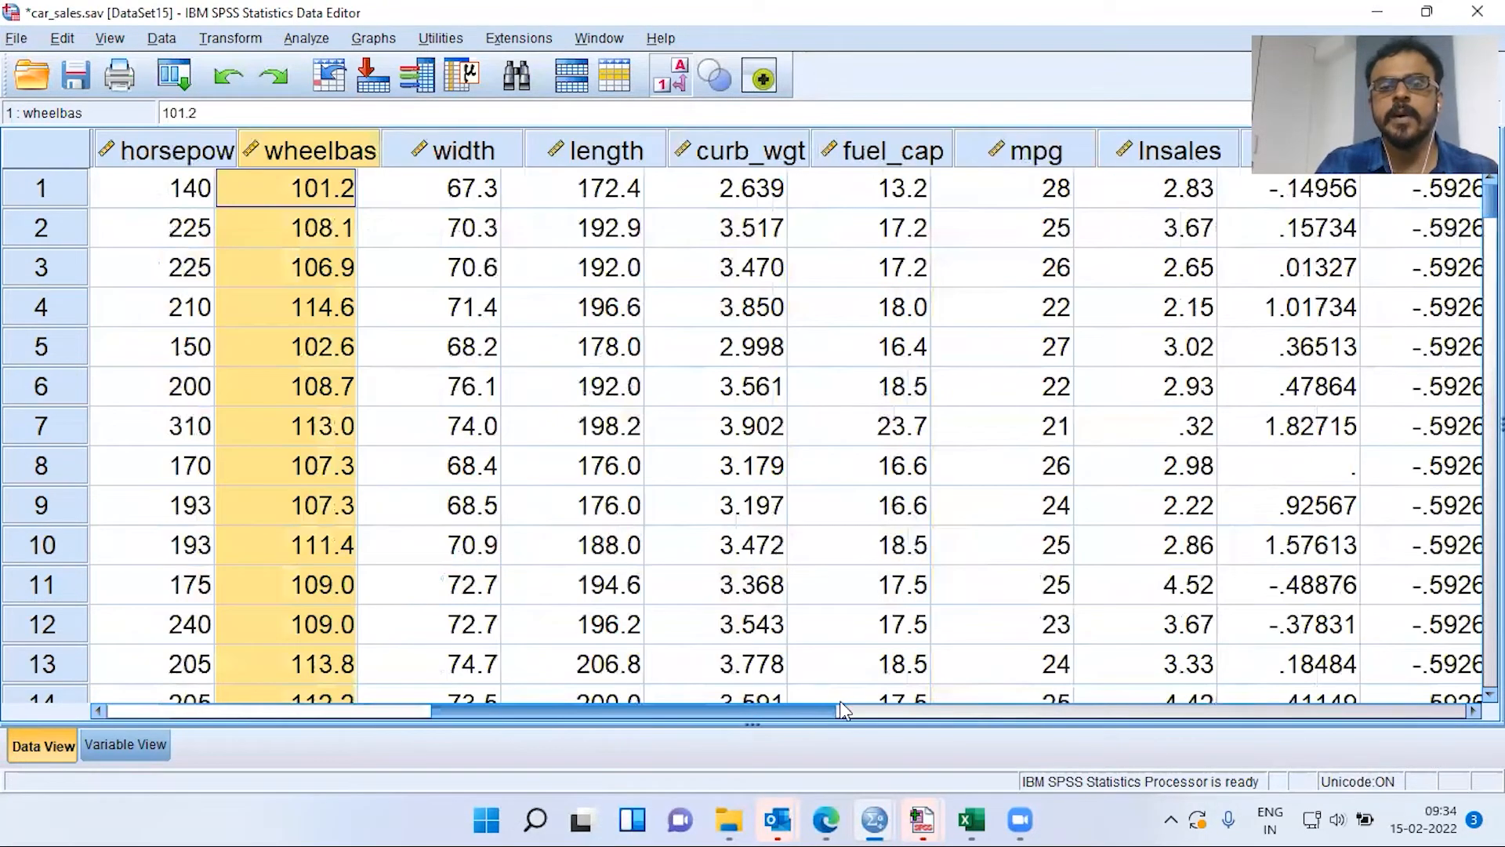
left_click(608, 162)
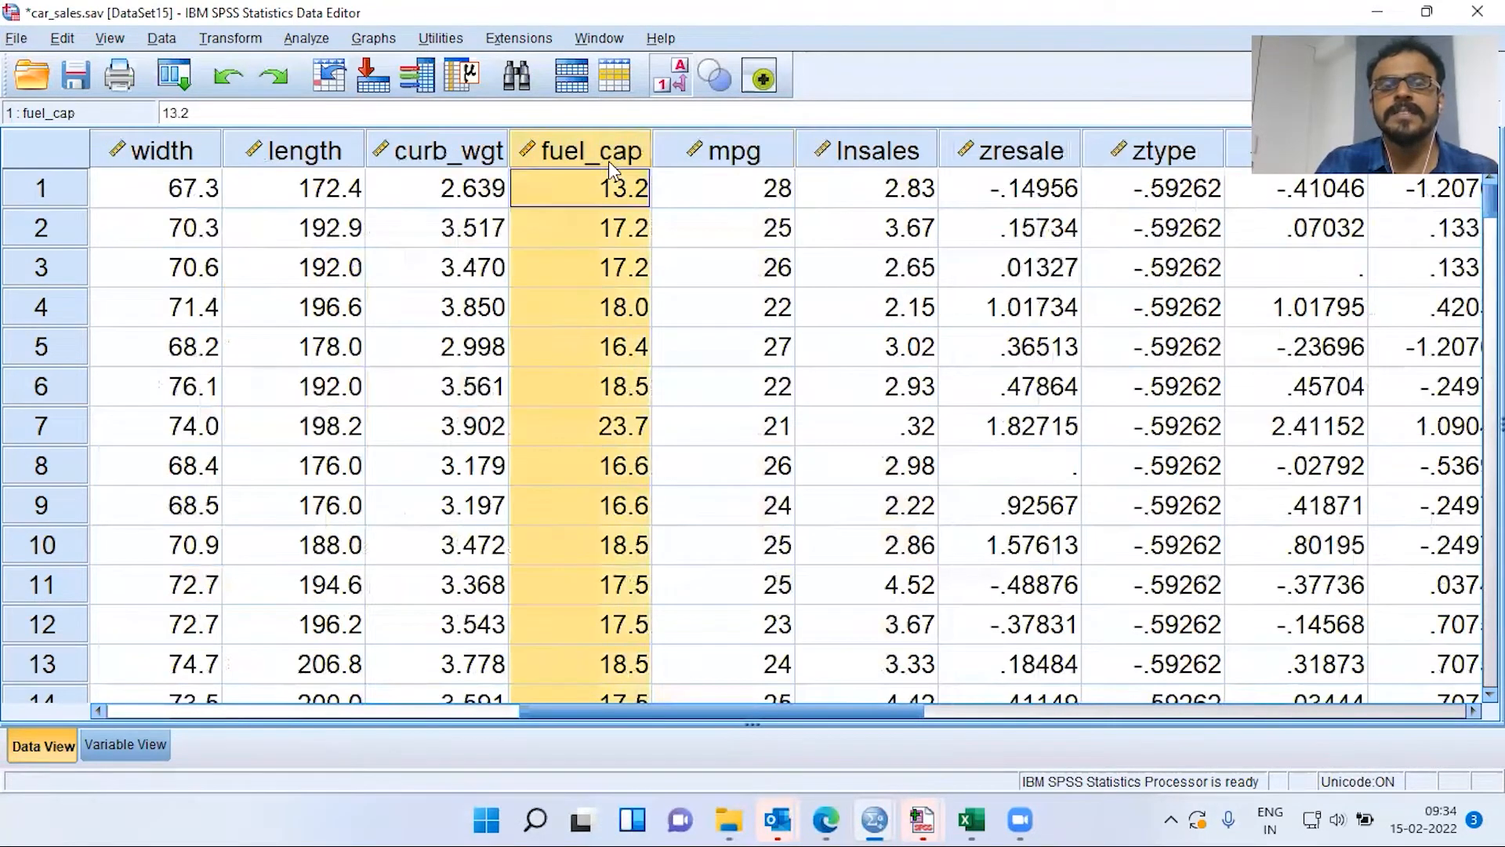
left_click(716, 154)
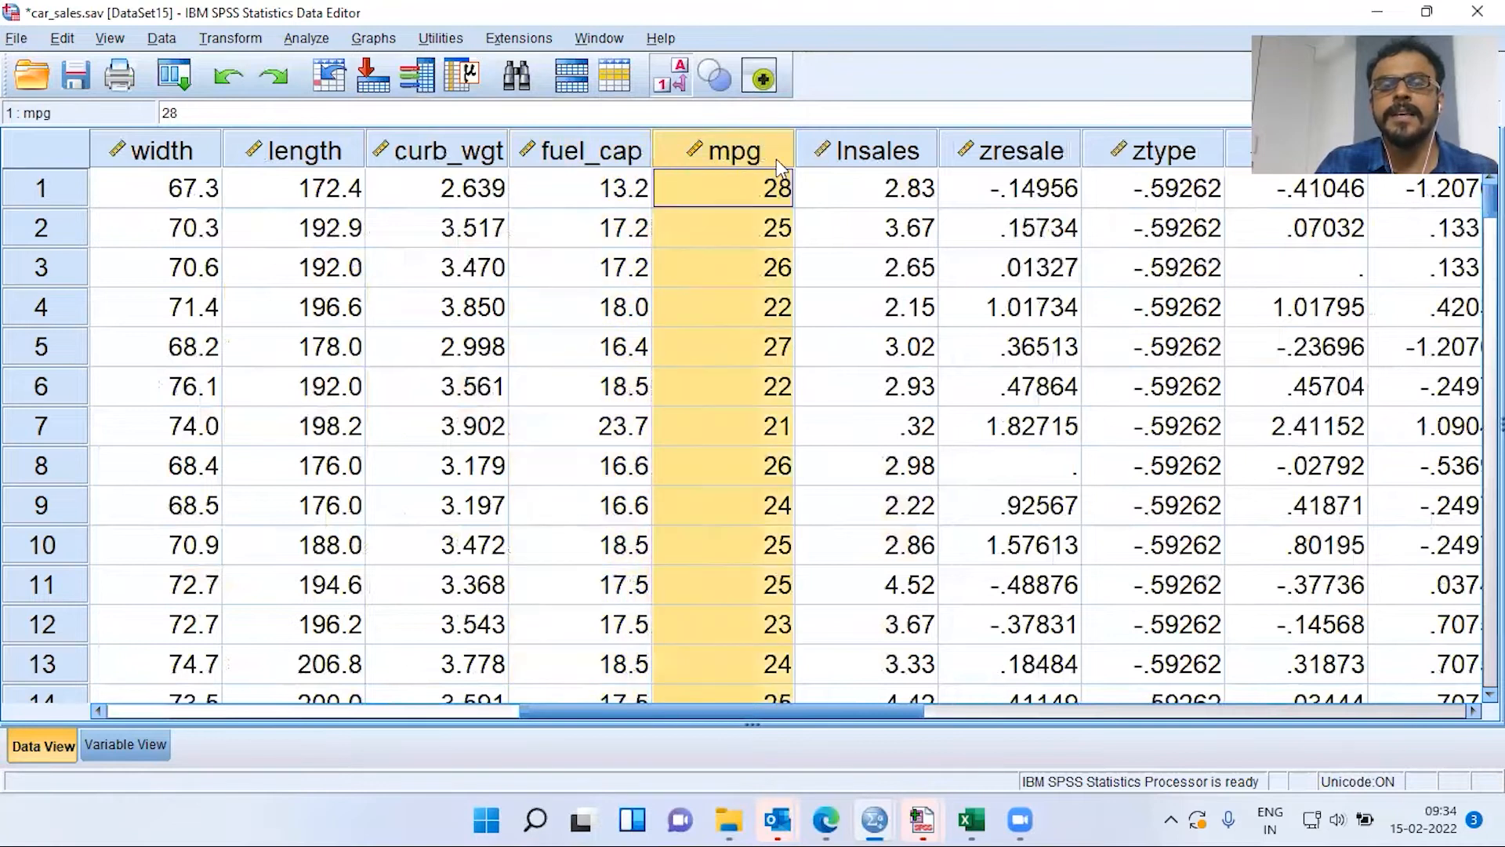
left_click(879, 149)
left_click_drag(698, 707, 245, 712)
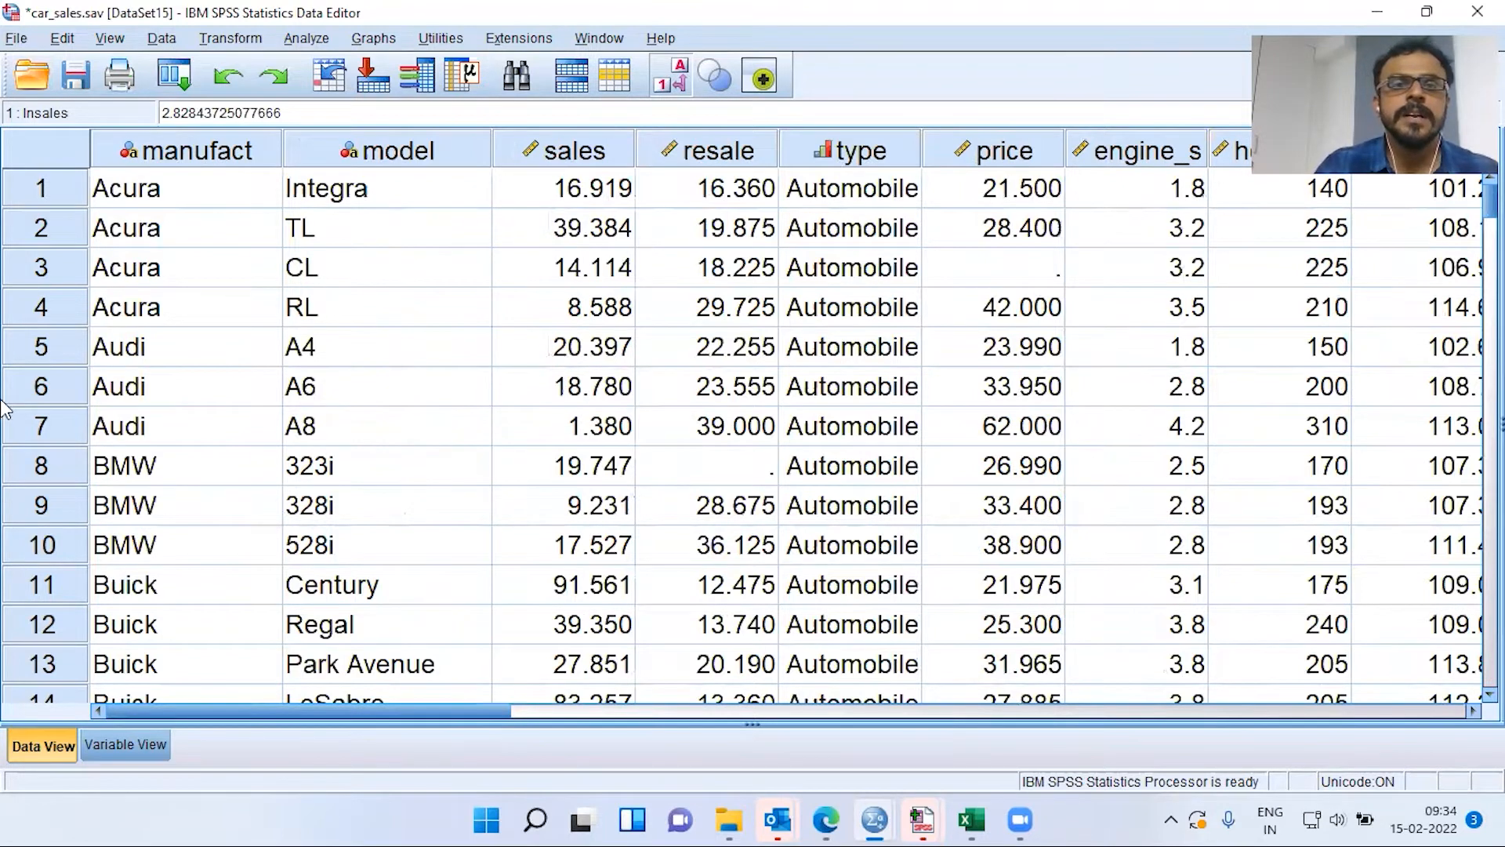
Start a Linear Regression with Log-transformed sales (lnsales) as the dependent variable
left_click(305, 37)
mouse_move(342, 78)
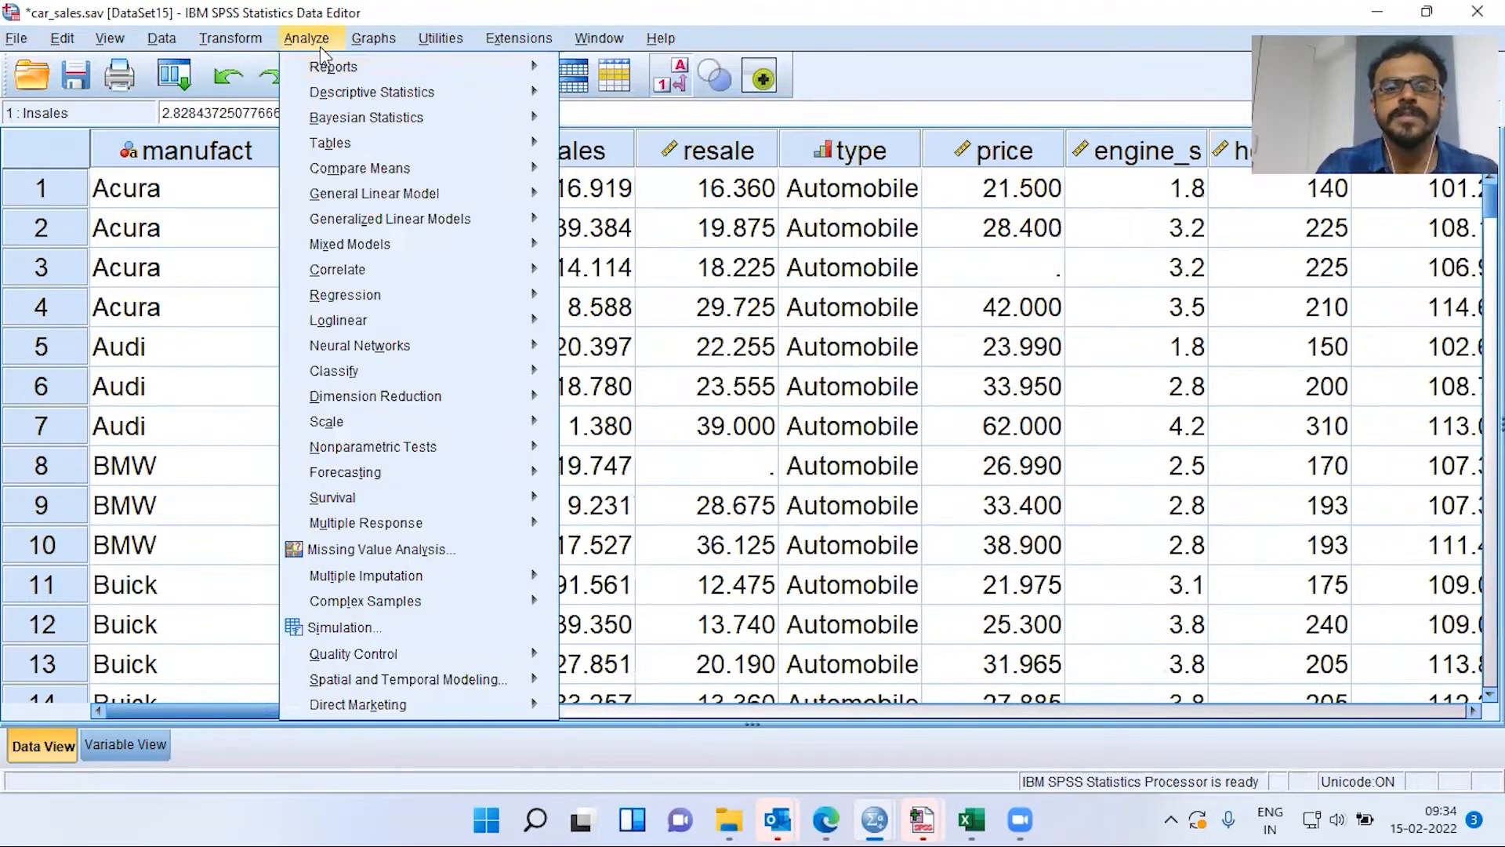
mouse_move(356, 303)
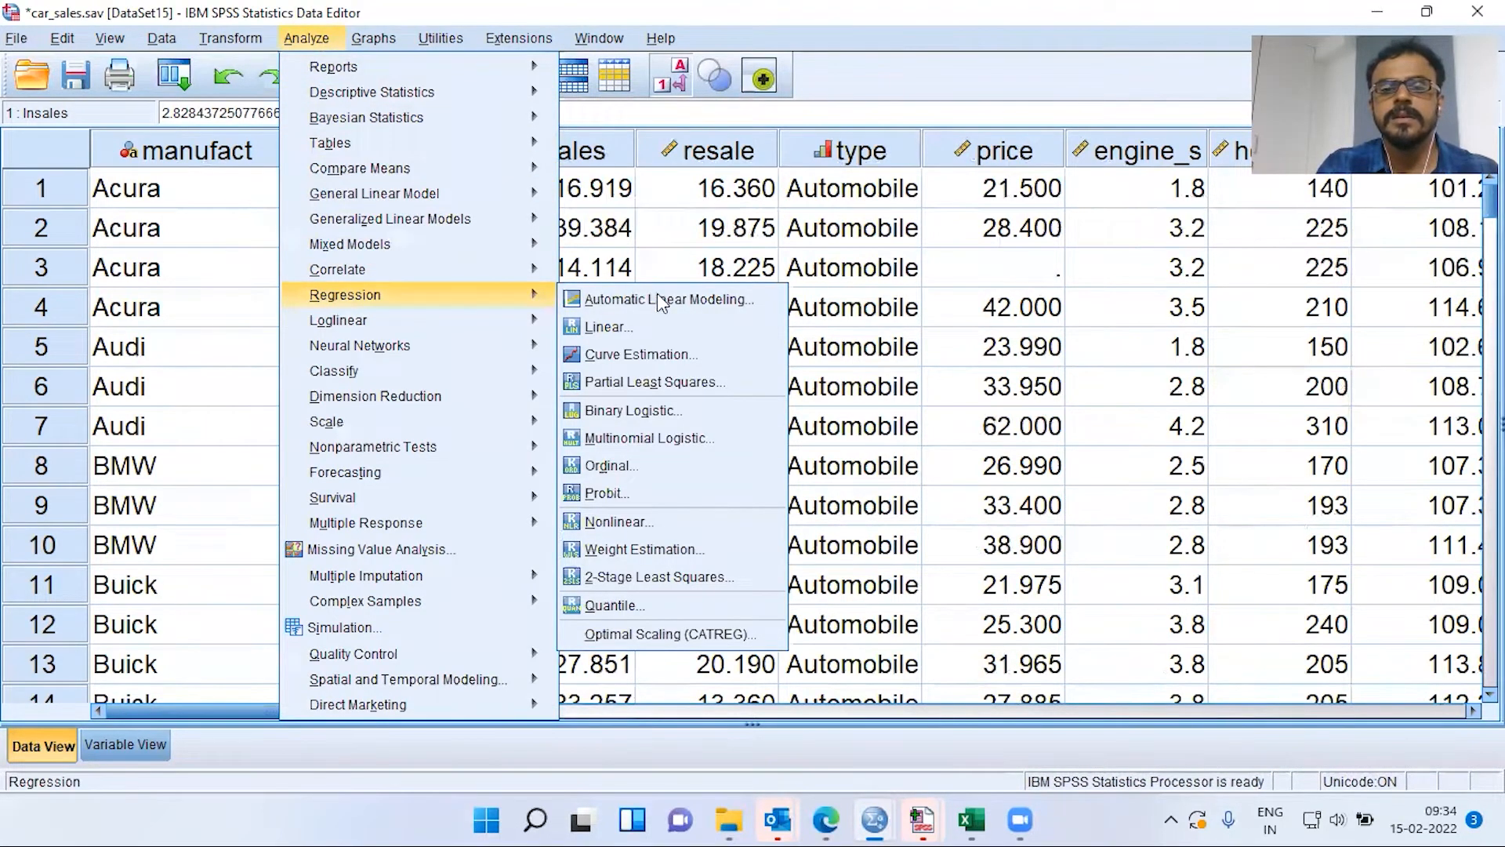
left_click(657, 336)
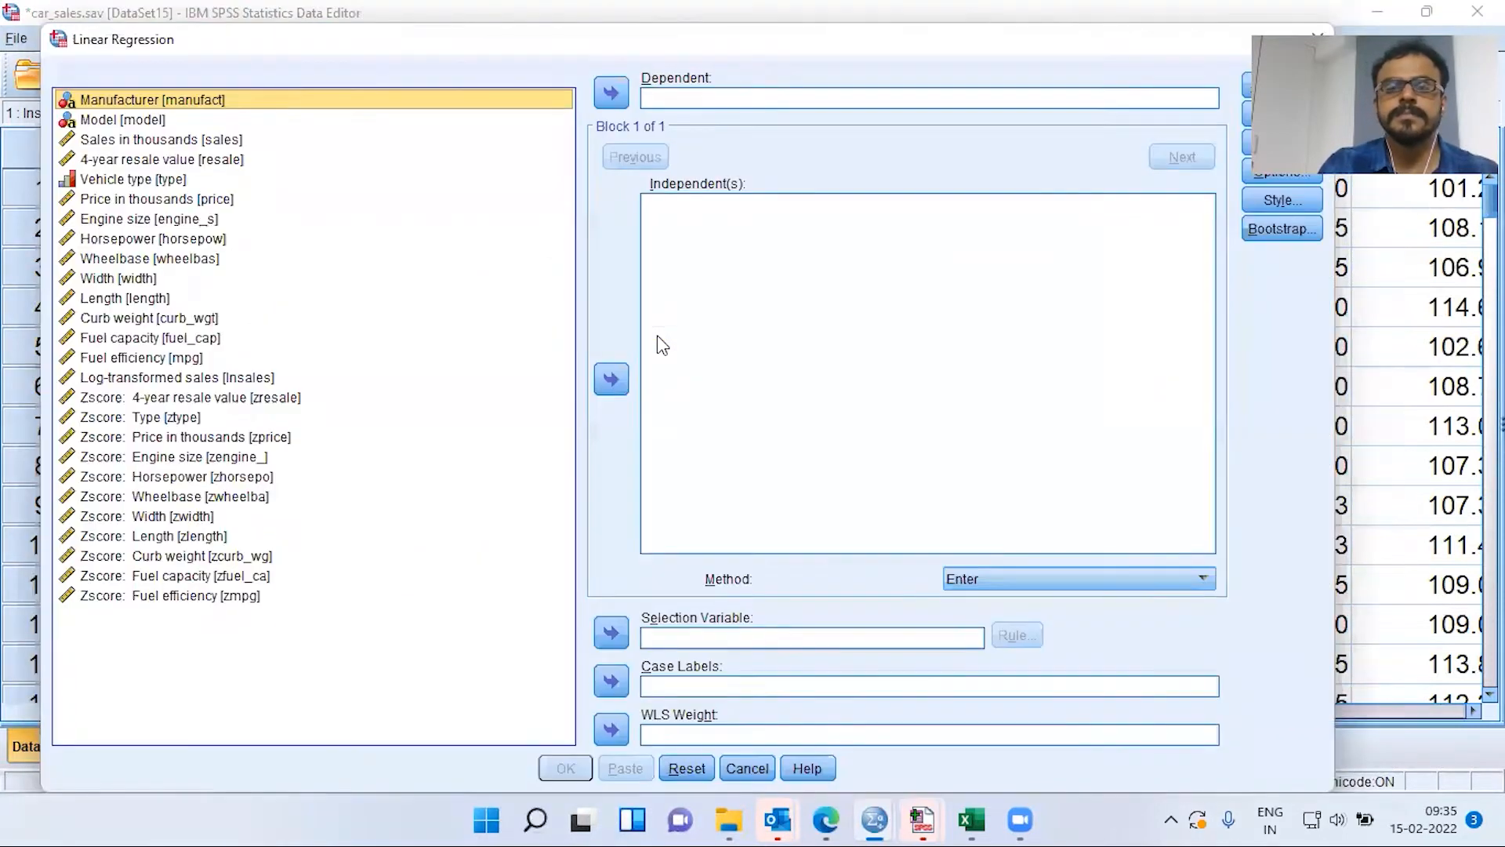
left_click(693, 98)
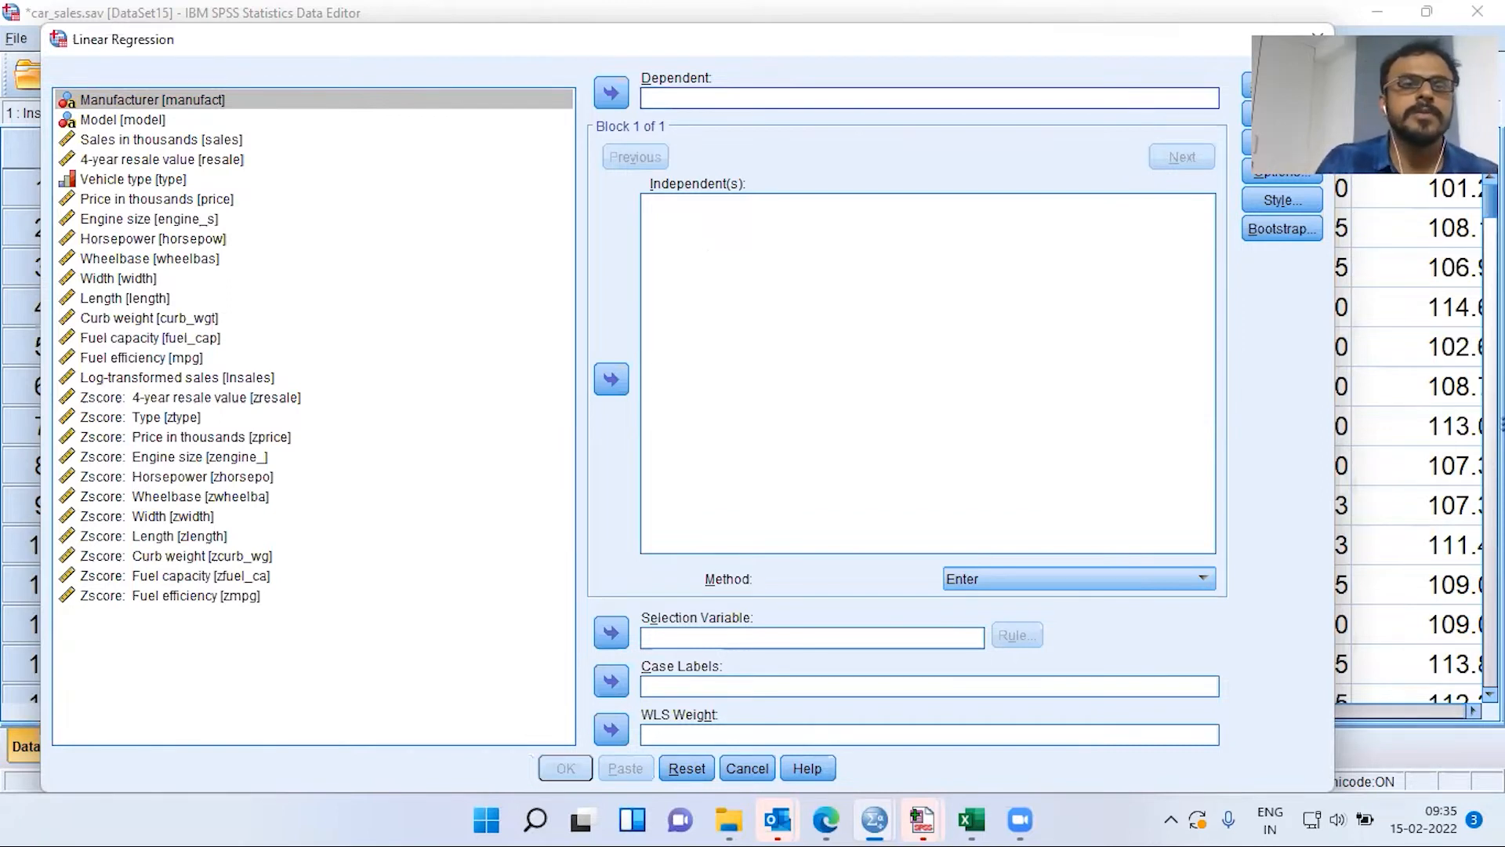
left_click(183, 141)
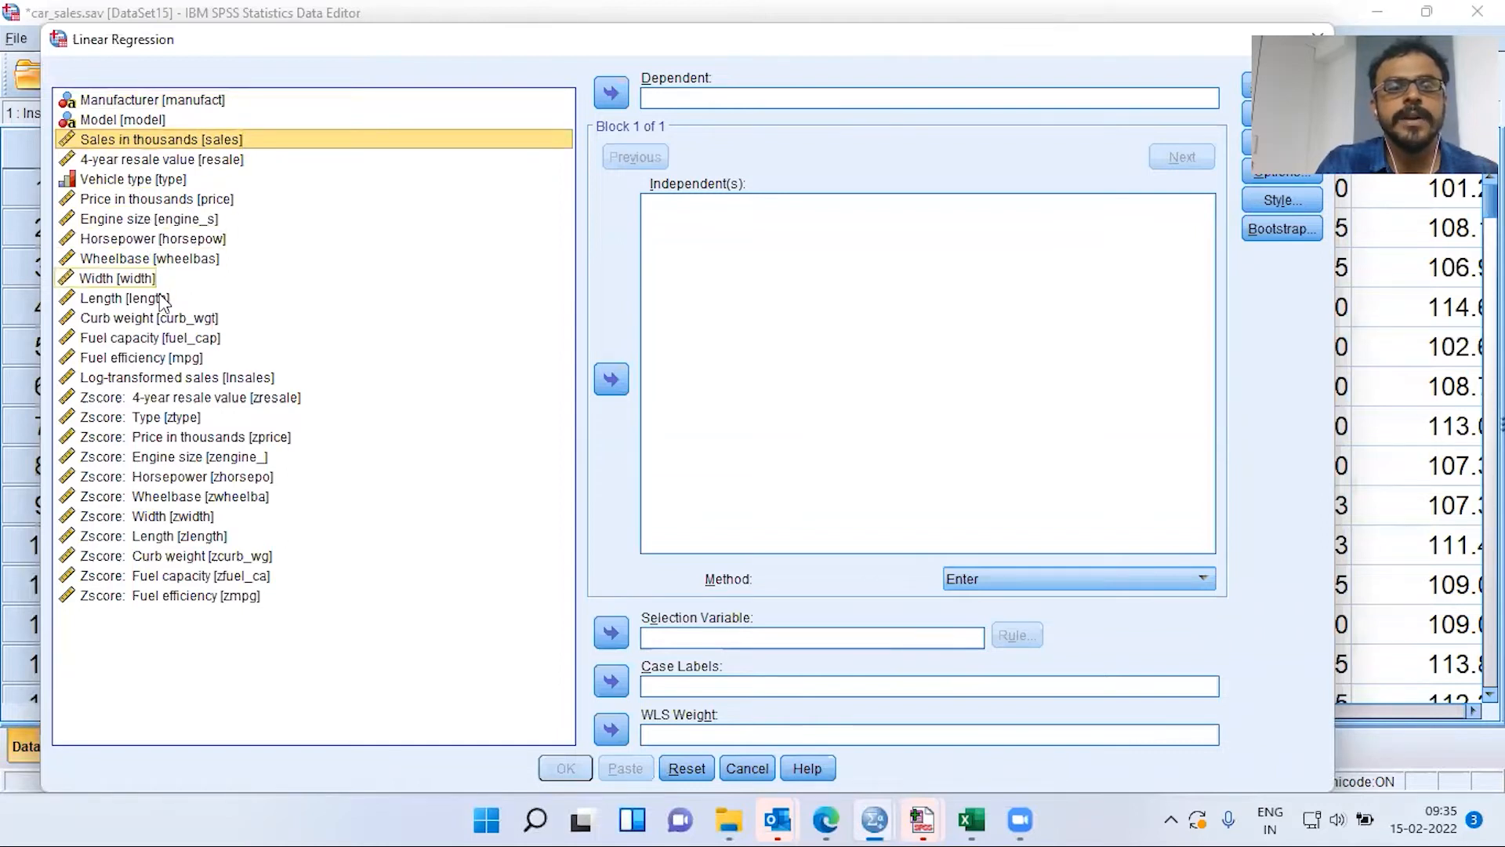
left_click(178, 378)
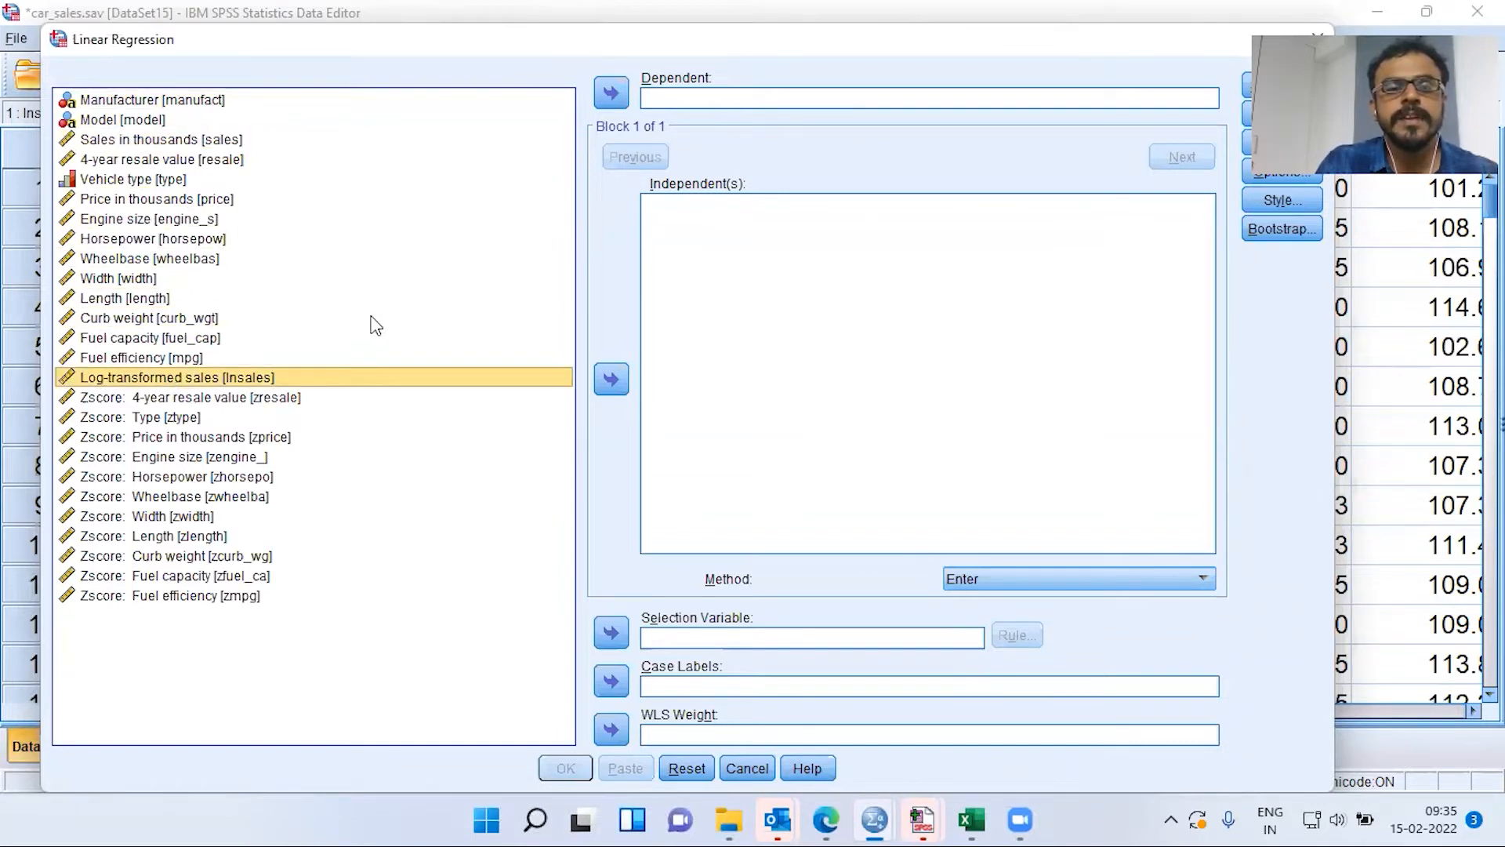
left_click(612, 94)
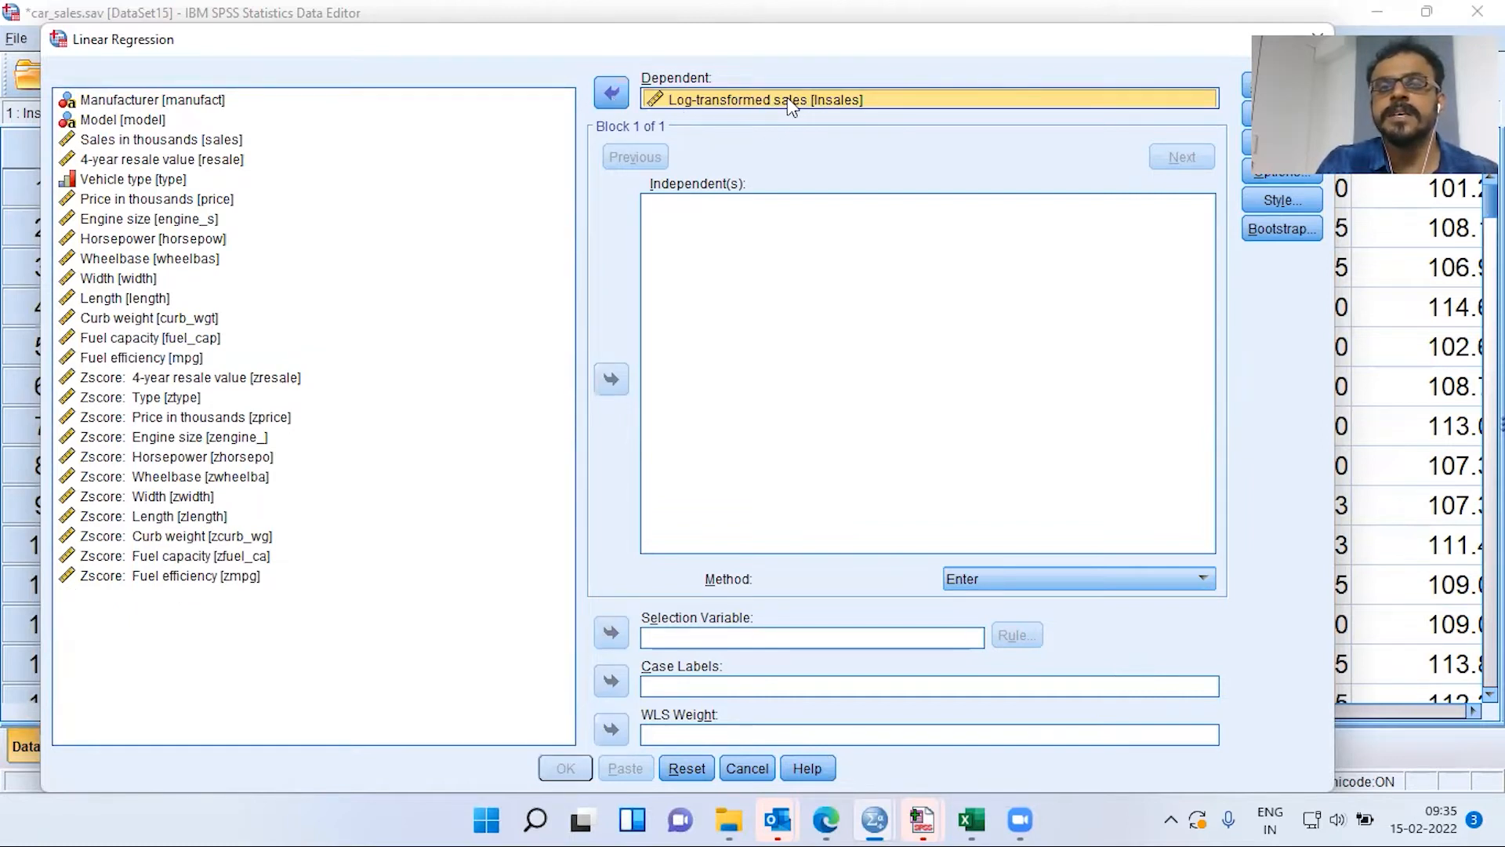
Add the eleven predictors, 4-year resale value through Fuel efficiency, as independents
left_click(222, 145)
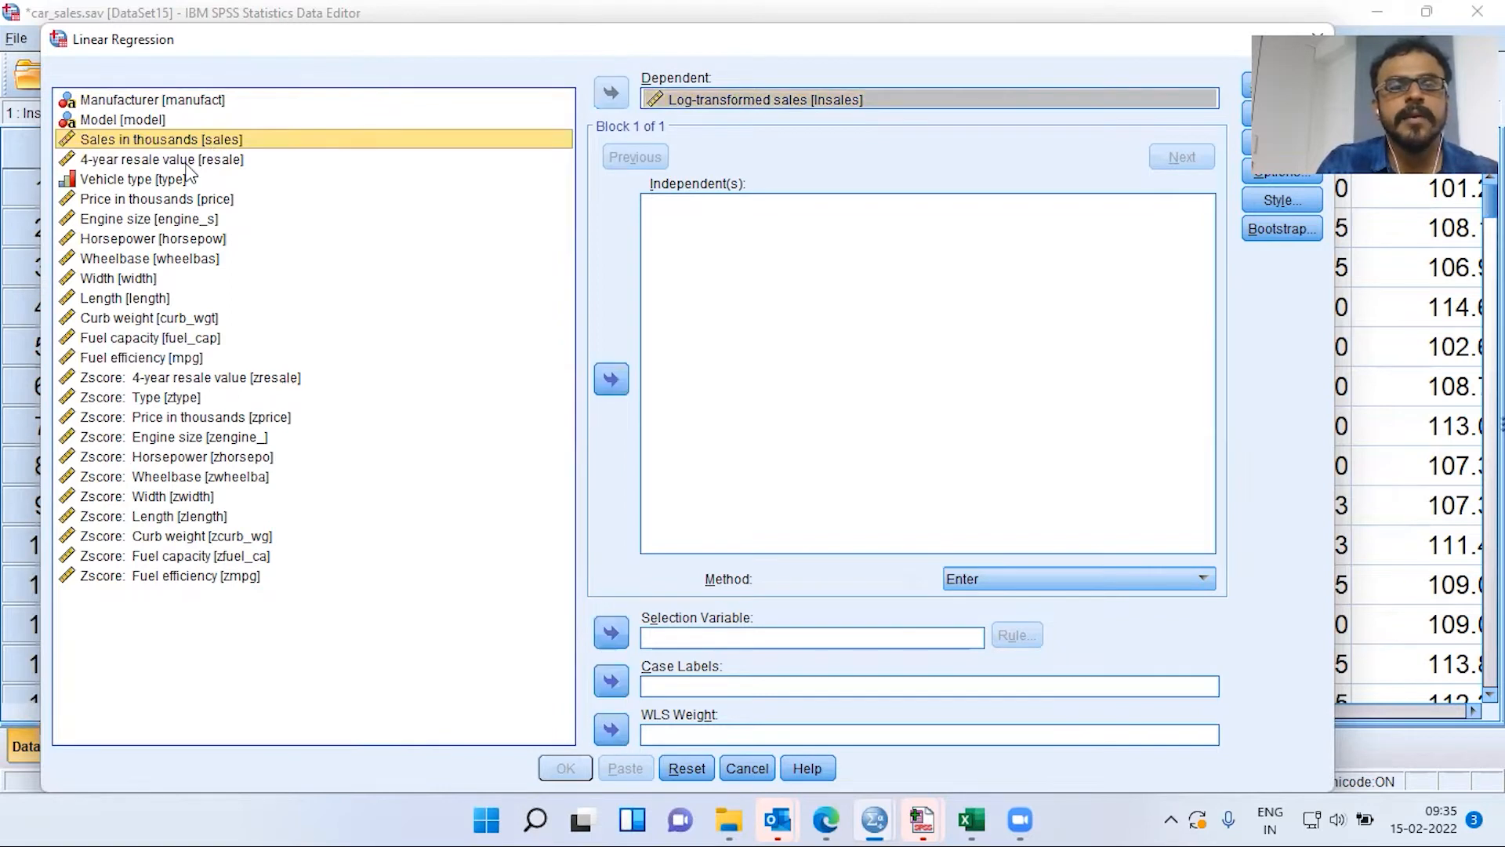
left_click(186, 161)
left_click(172, 181, "ctrl")
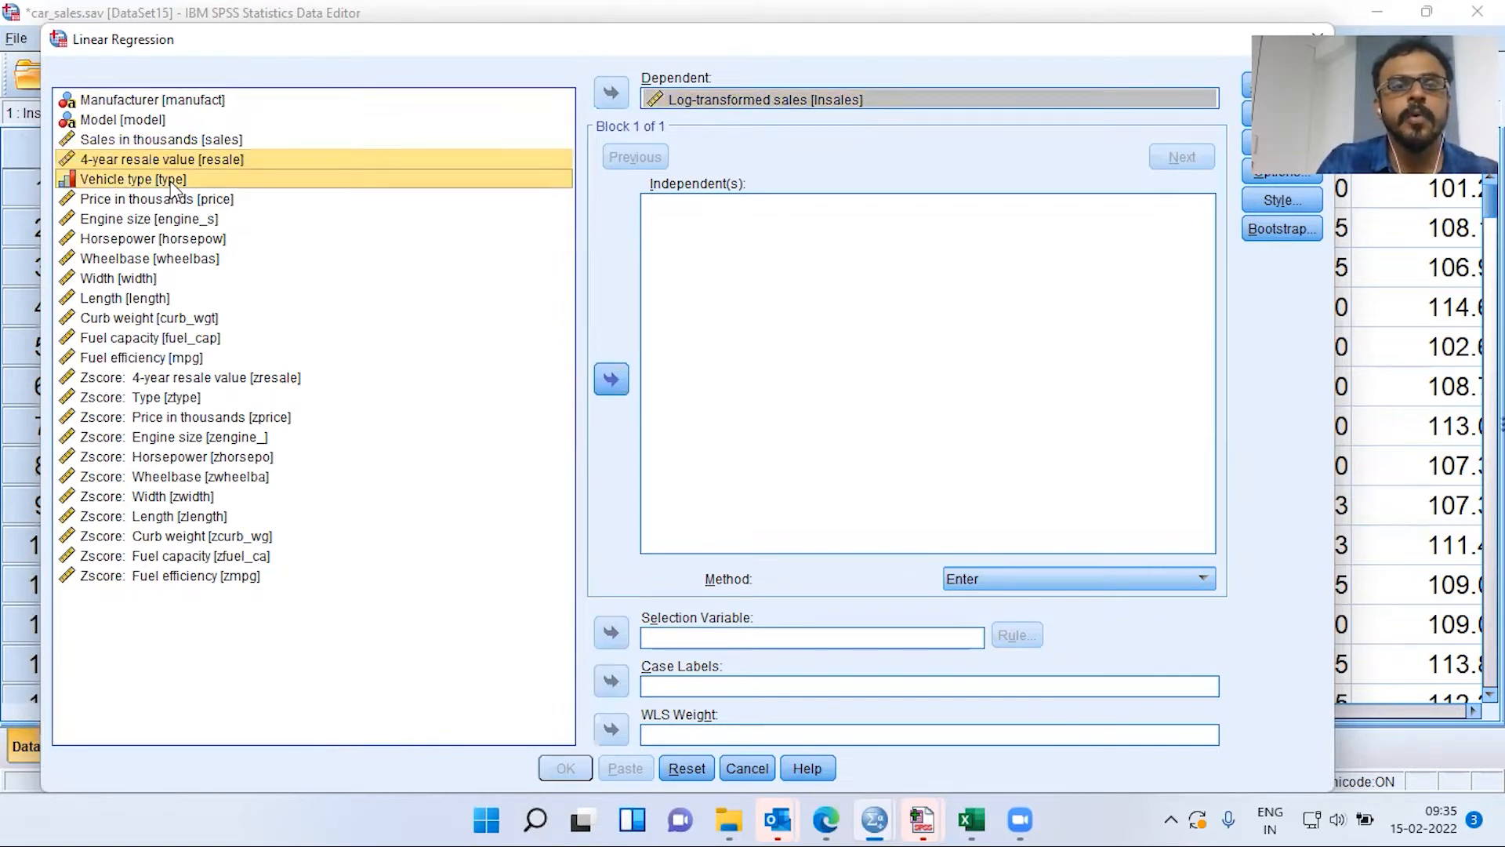
left_click(178, 201, "ctrl")
left_click(183, 221, "ctrl")
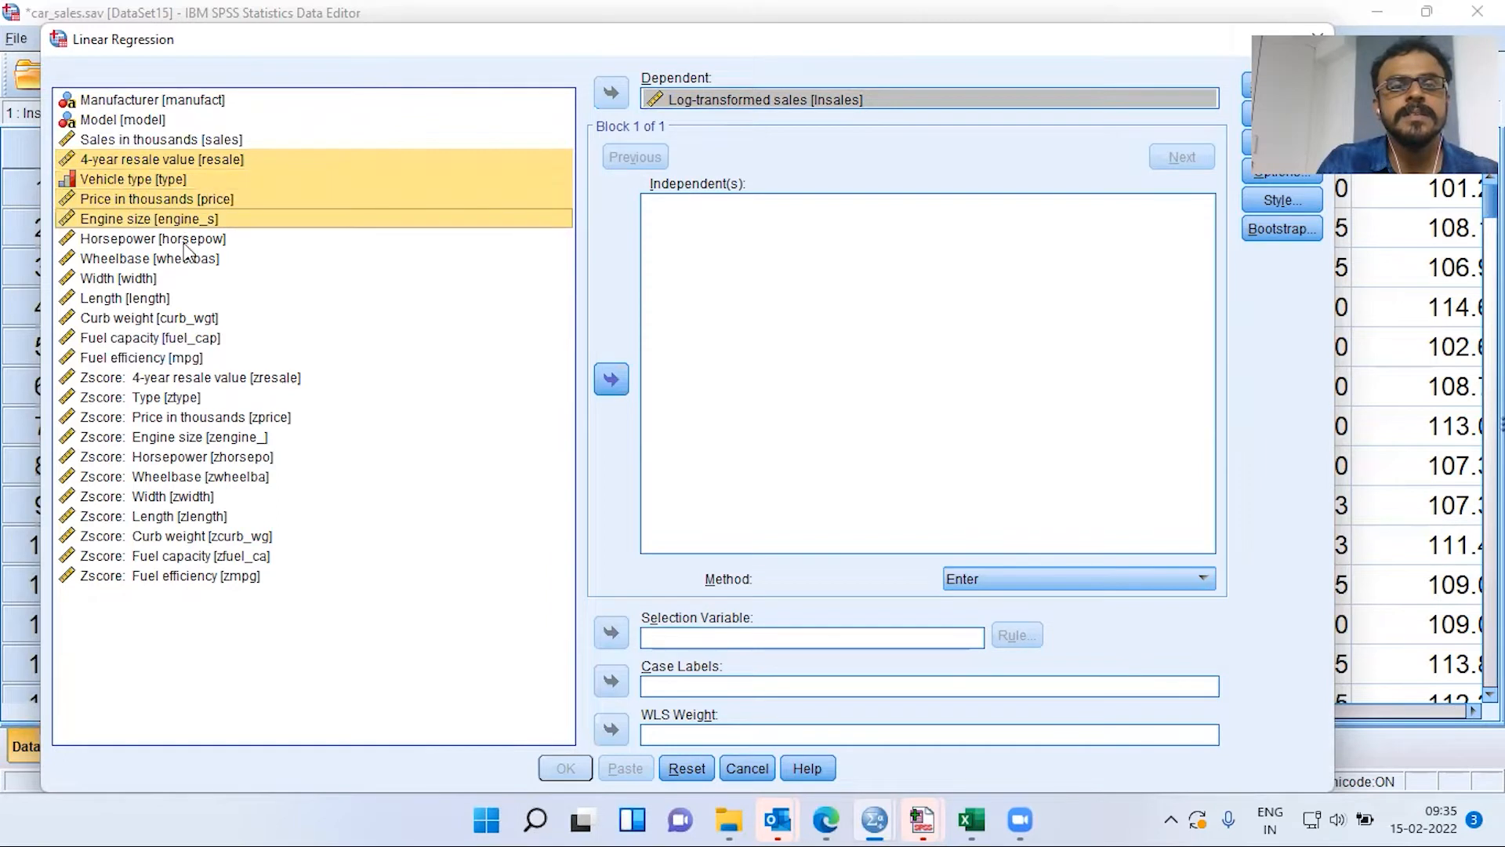
left_click(184, 243, "ctrl")
left_click(179, 261, "ctrl")
left_click(150, 280, "ctrl")
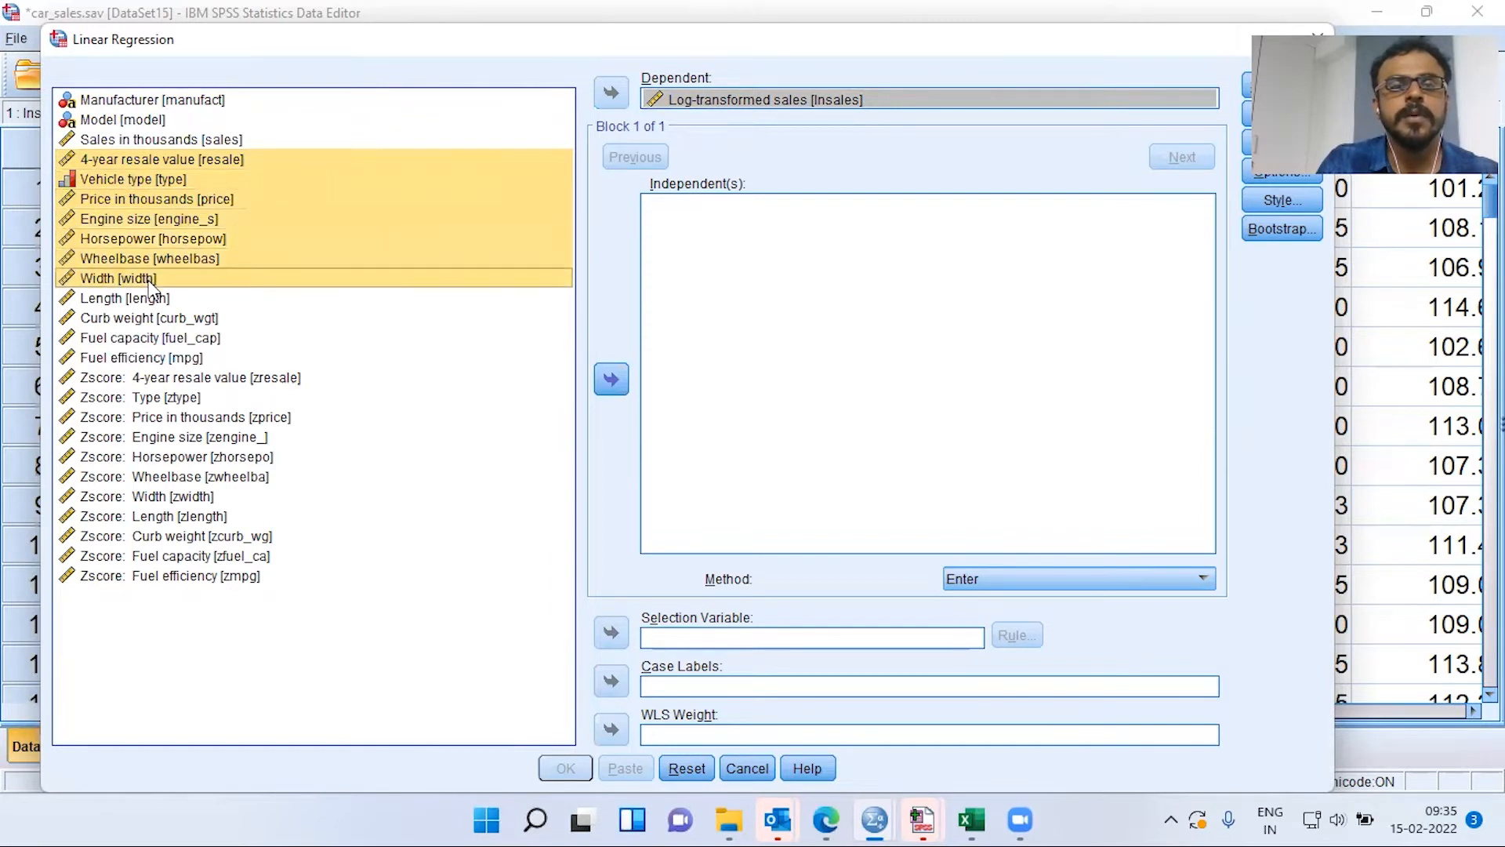
left_click(152, 299, "ctrl")
left_click(176, 321, "ctrl")
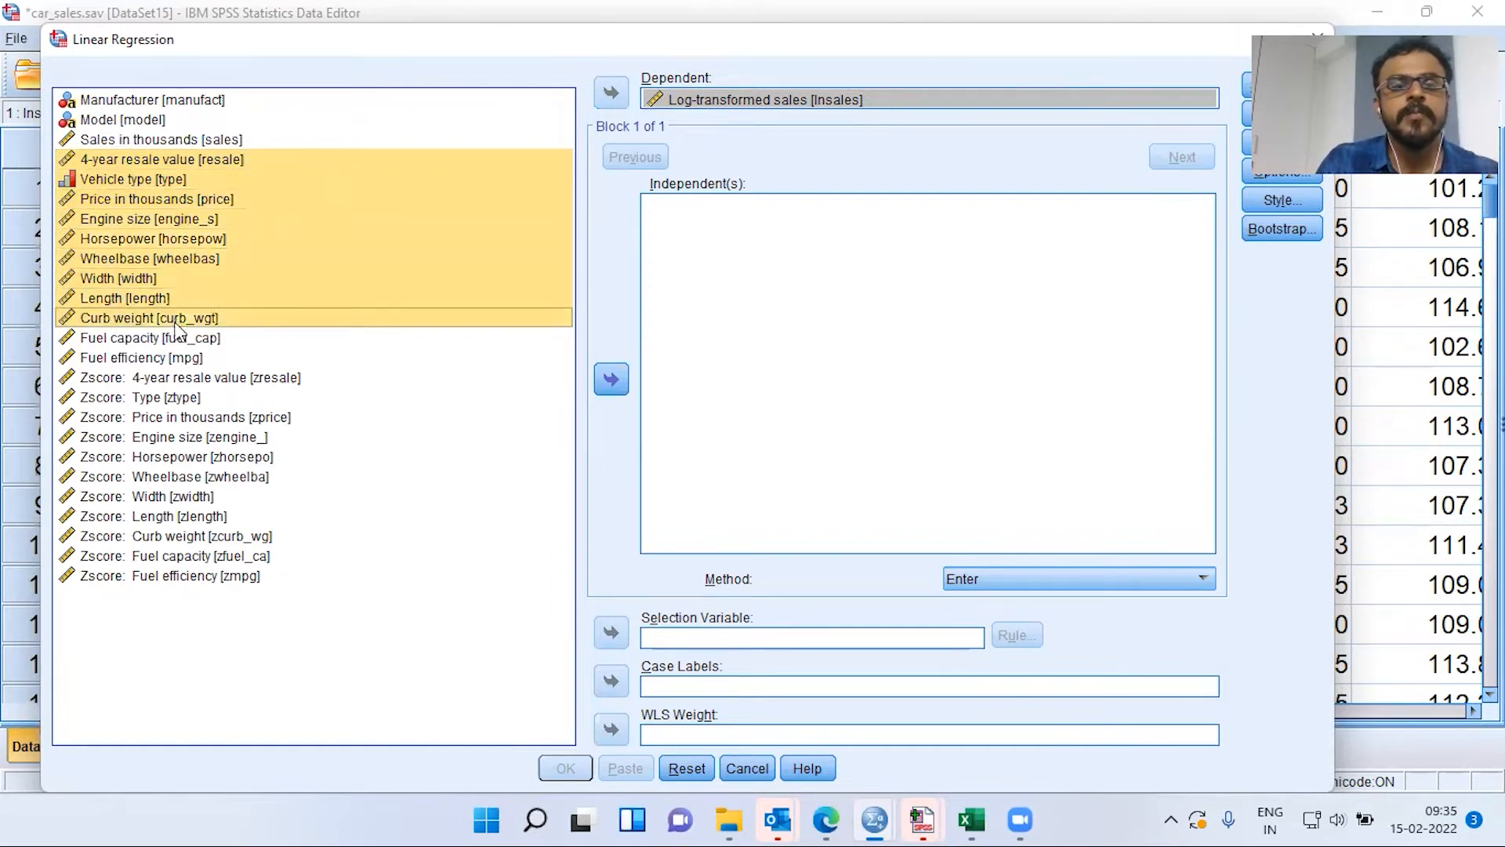
left_click(181, 339, "ctrl")
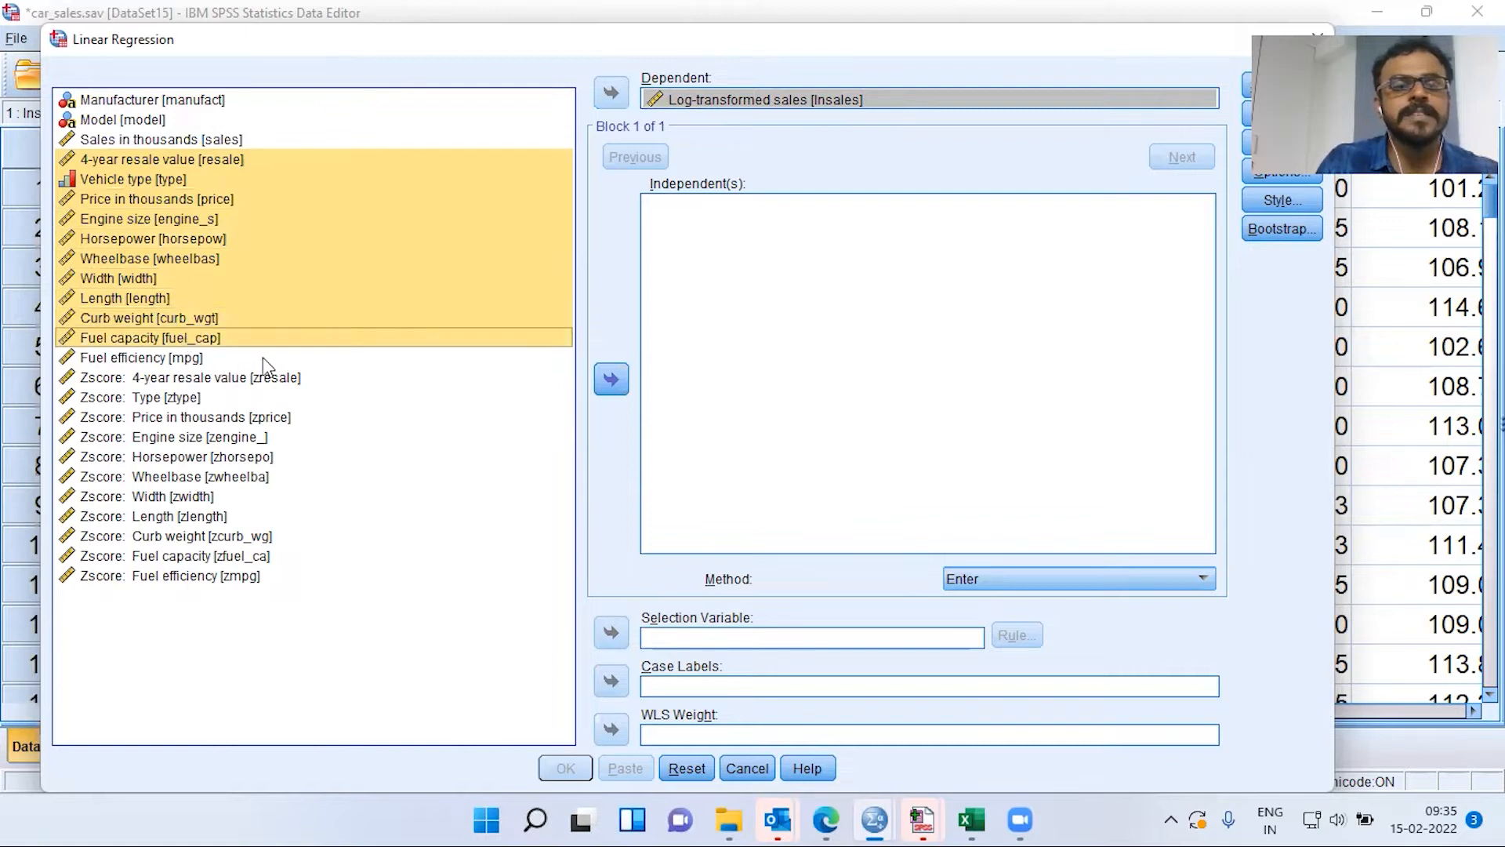
left_click(196, 362, "ctrl")
left_click(620, 384)
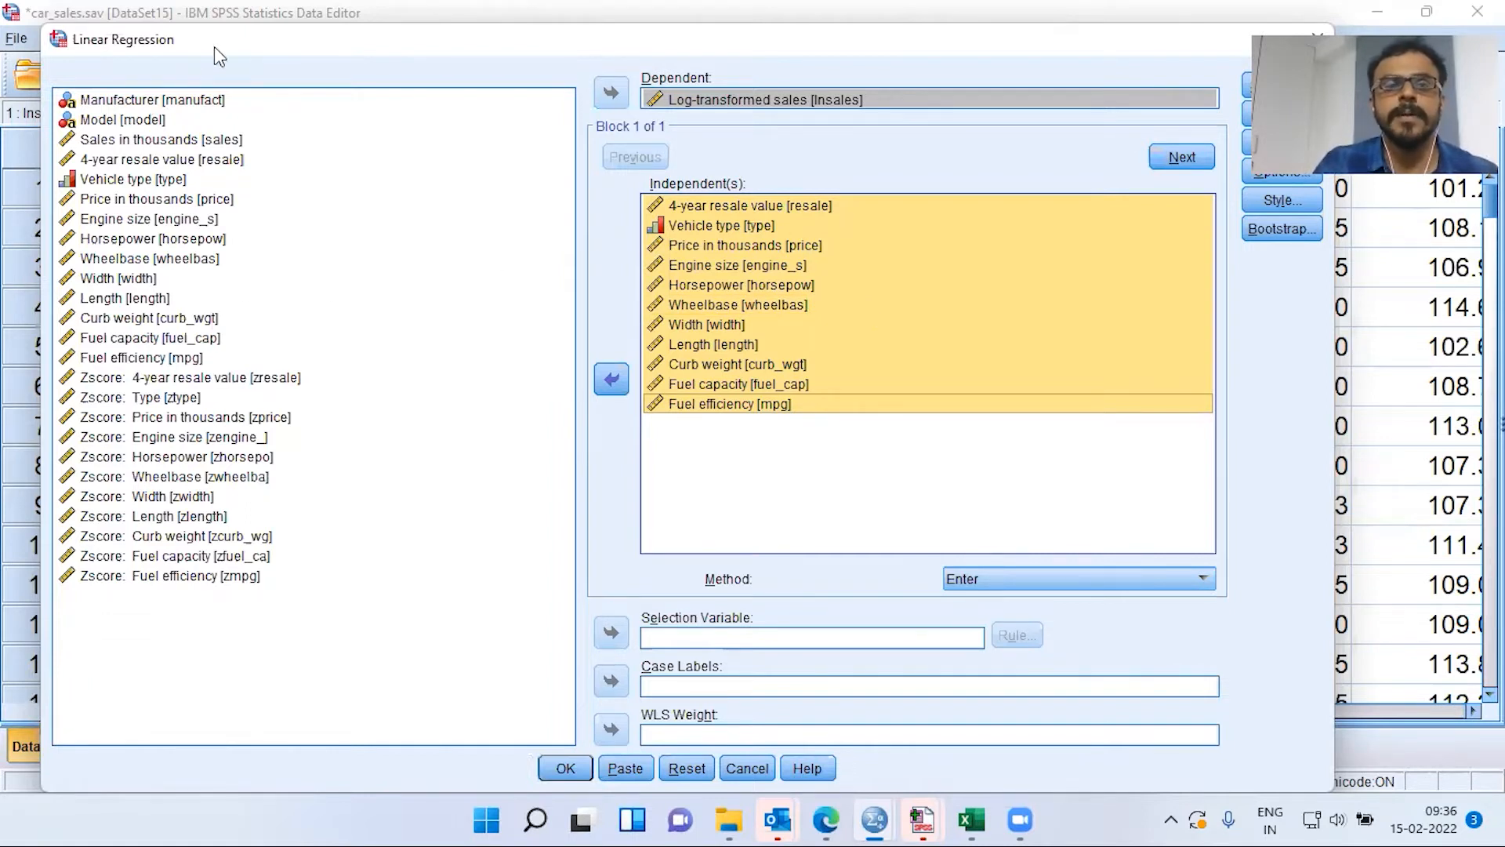
Tick Part and partial correlations and Collinearity diagnostics in the regression Statistics options
left_click_drag(227, 40, 133, 40)
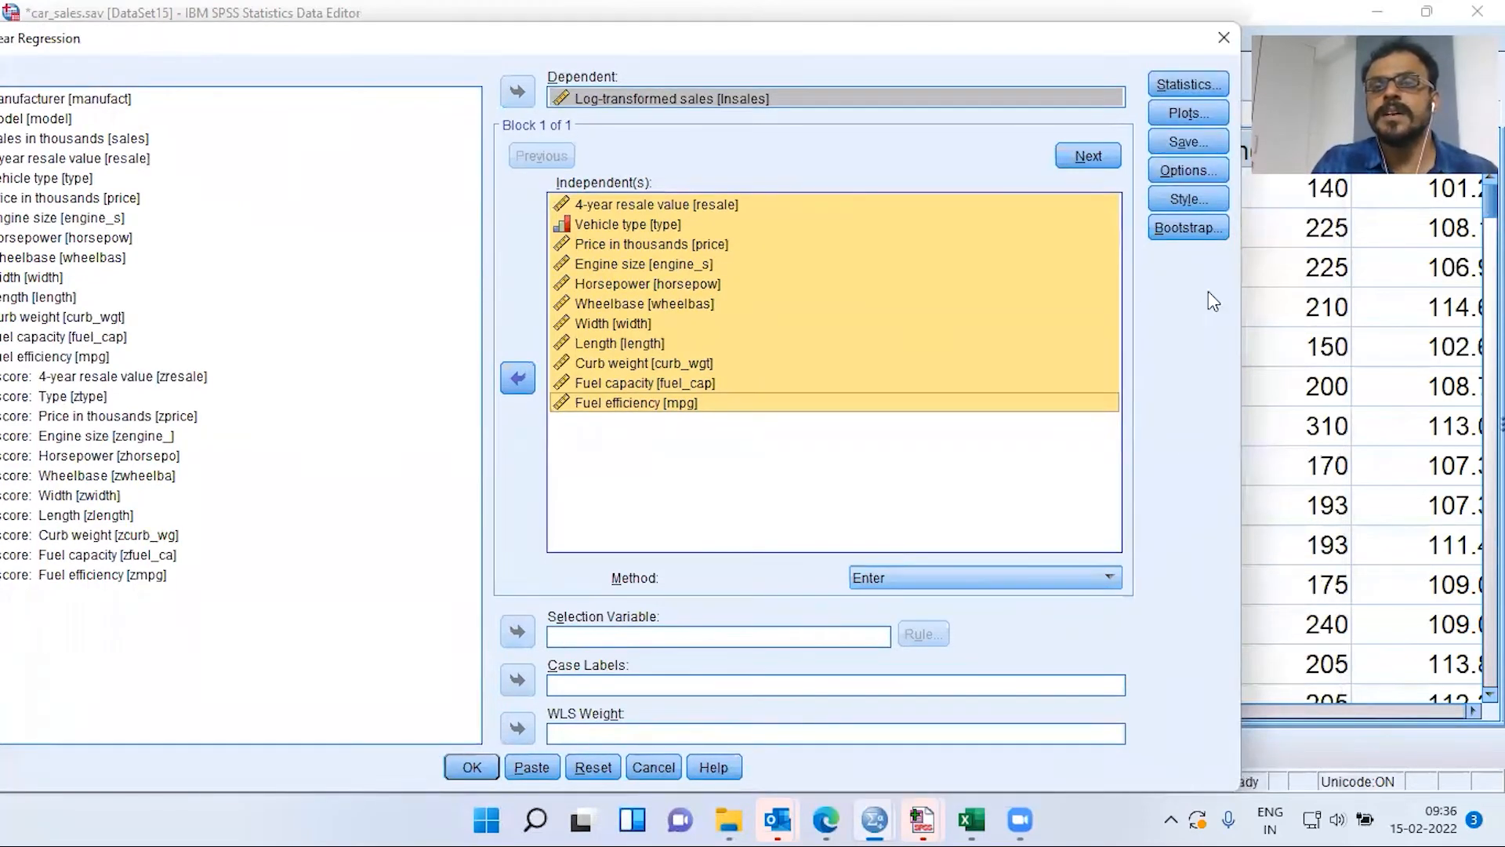
left_click(1200, 86)
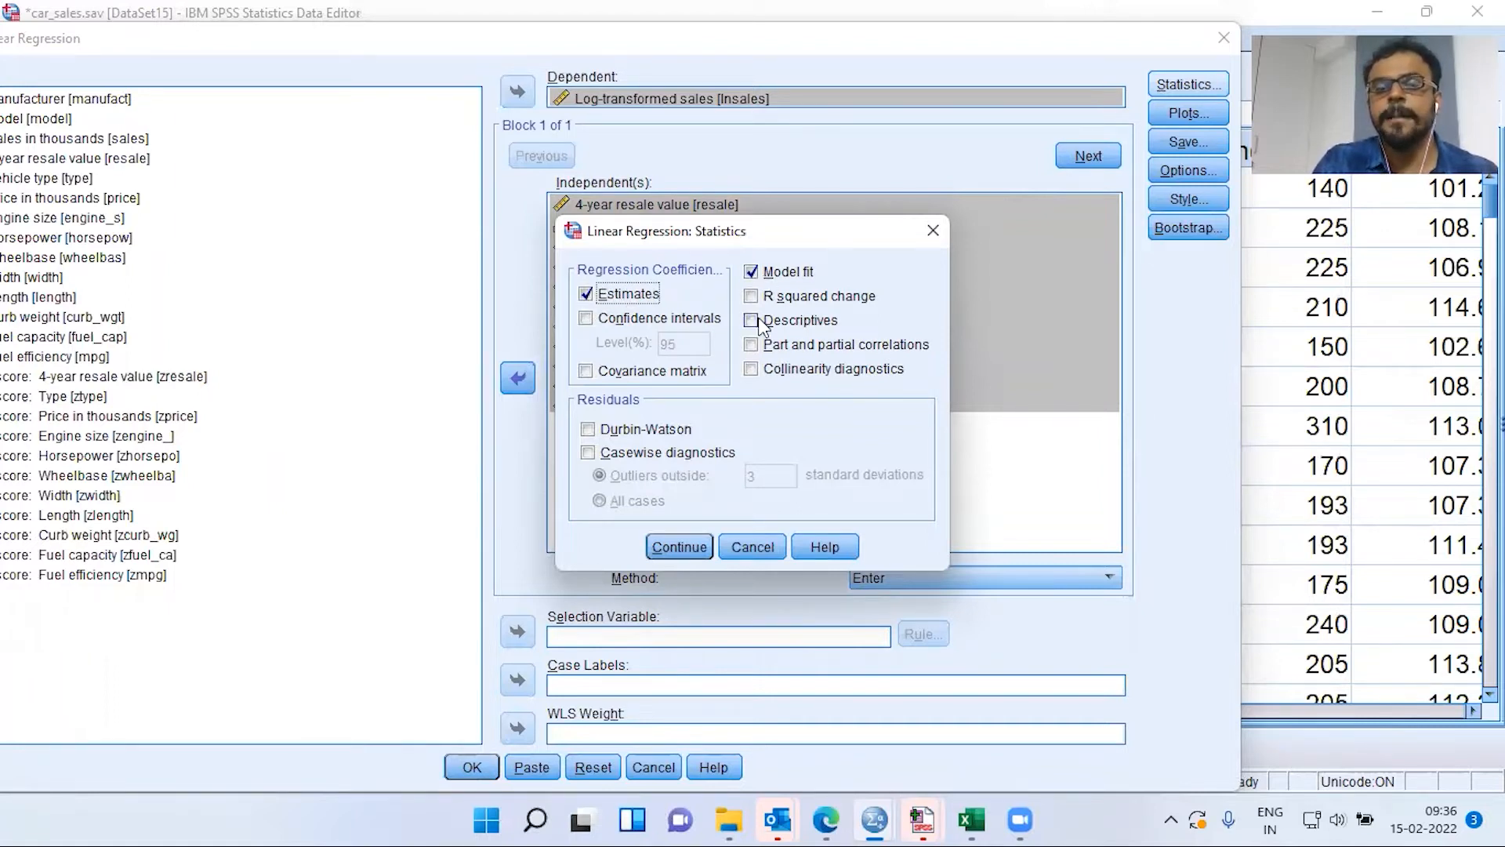
left_click(753, 347)
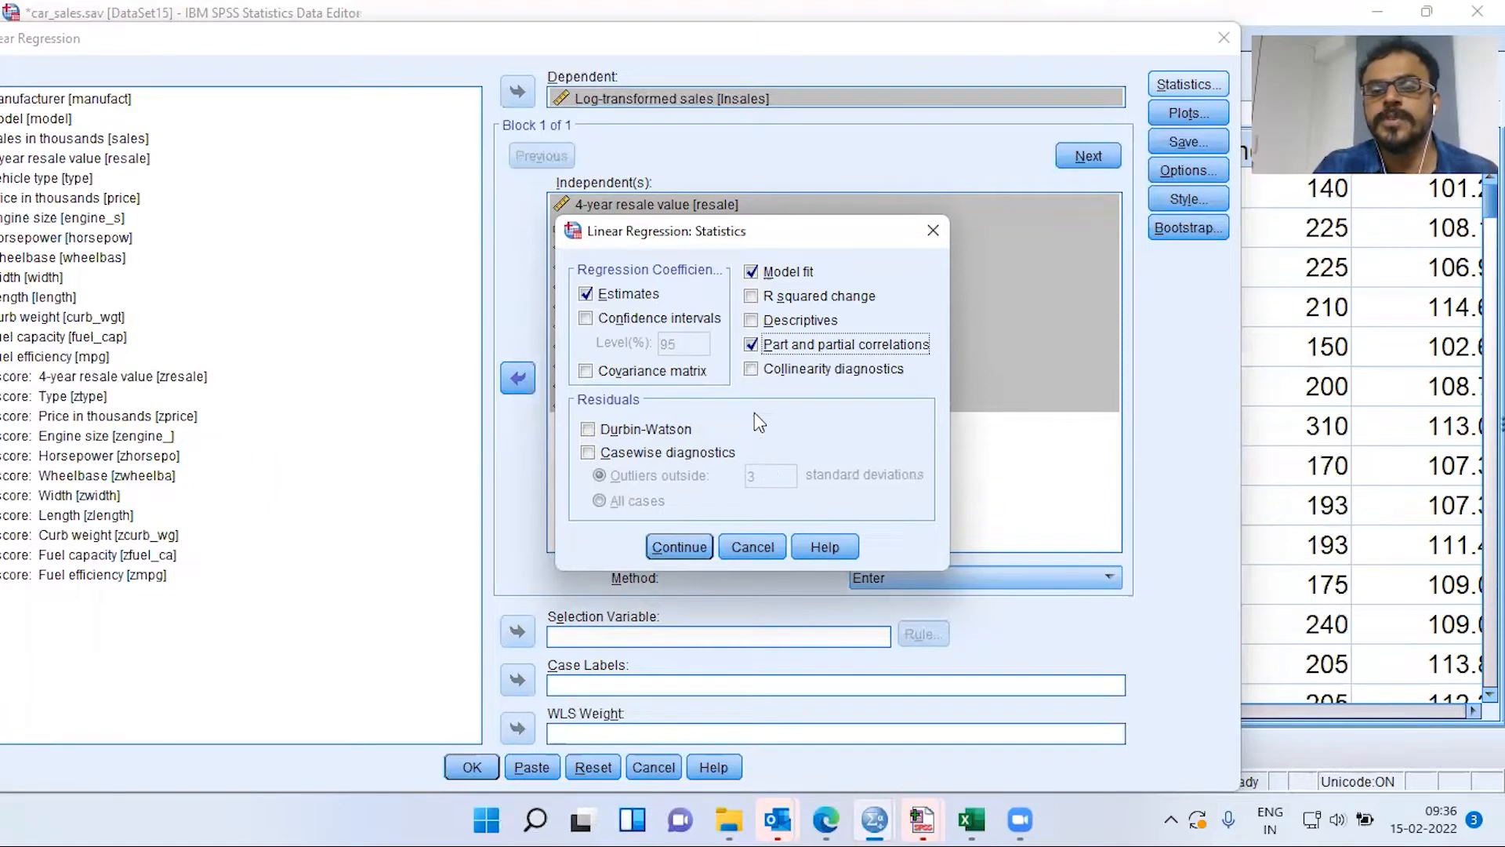
left_click(758, 374)
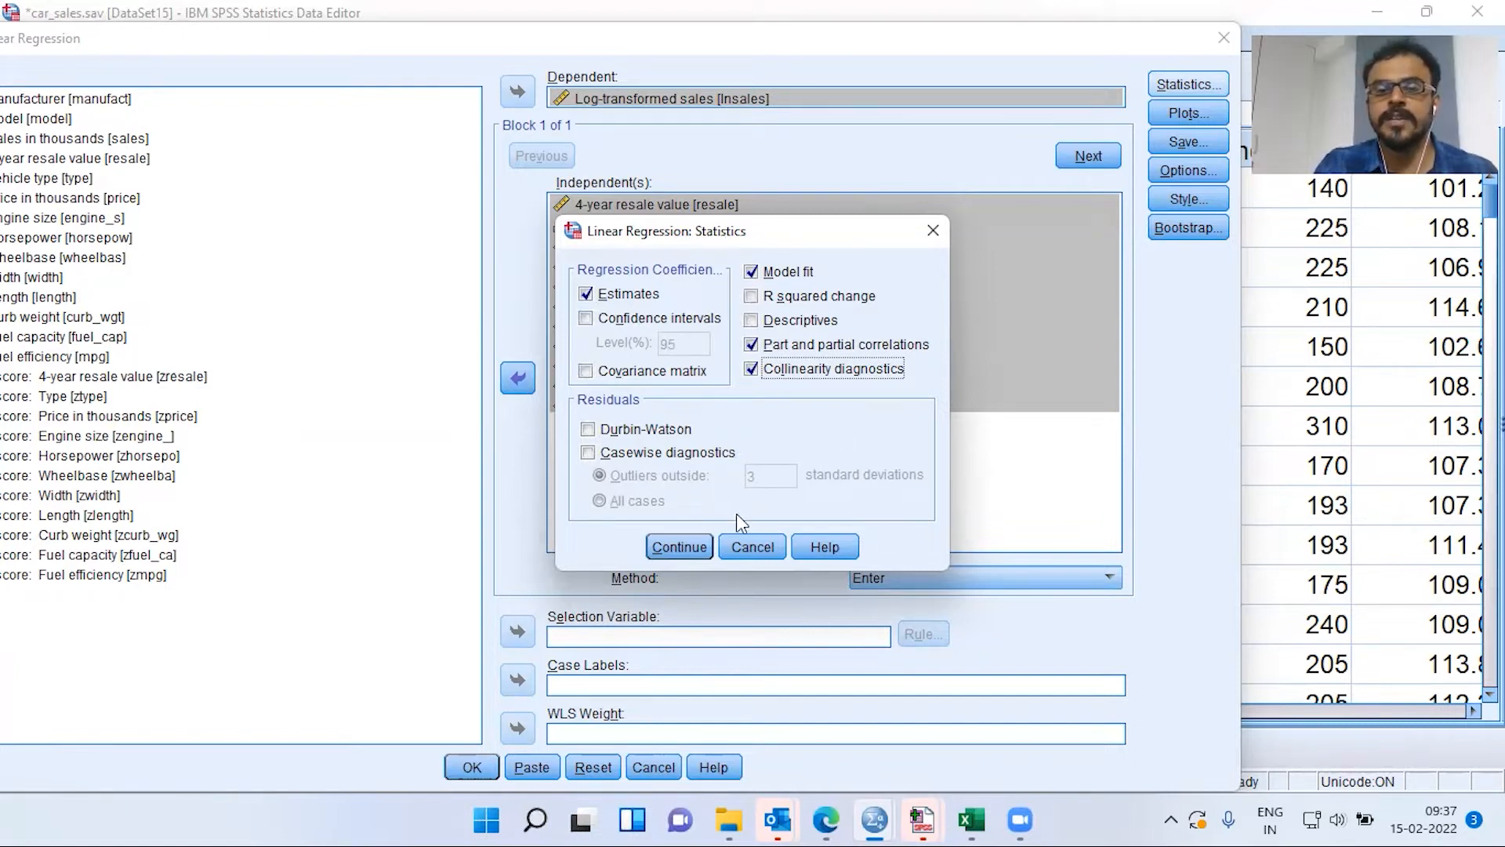
left_click(693, 544)
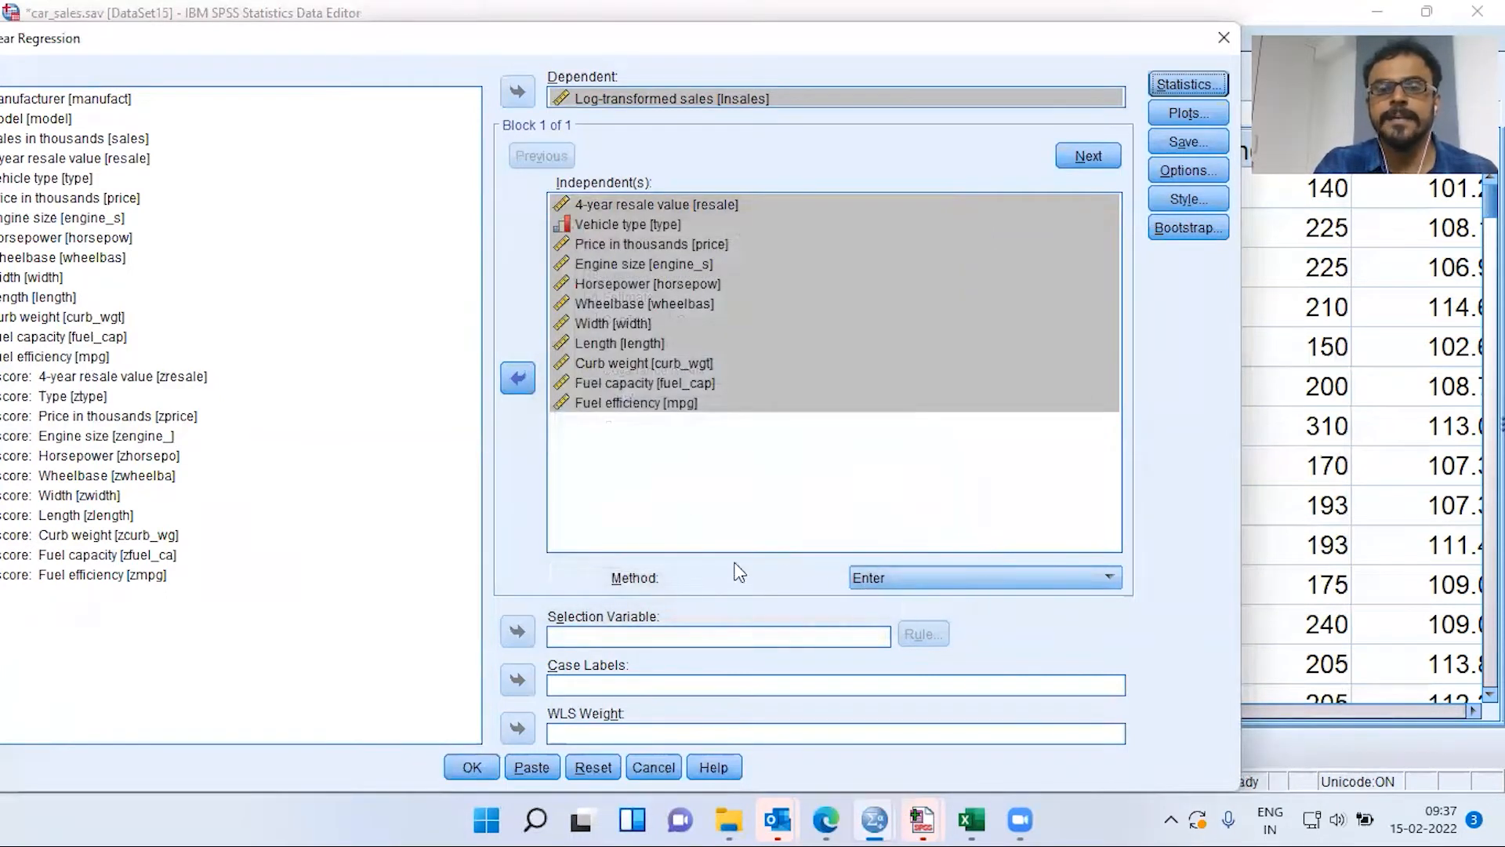
left_click(668, 100)
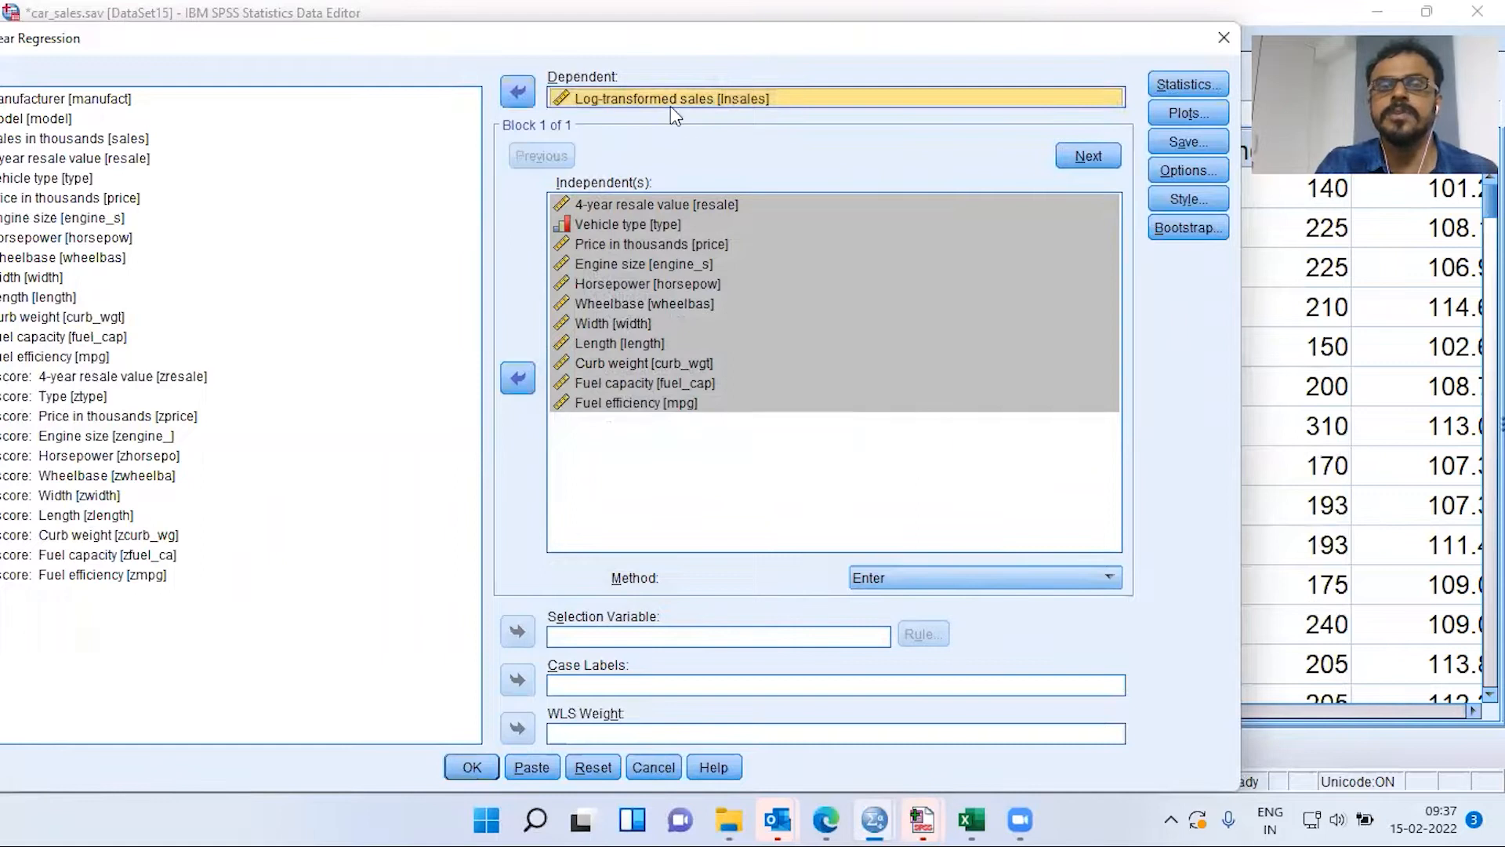
left_click(690, 207)
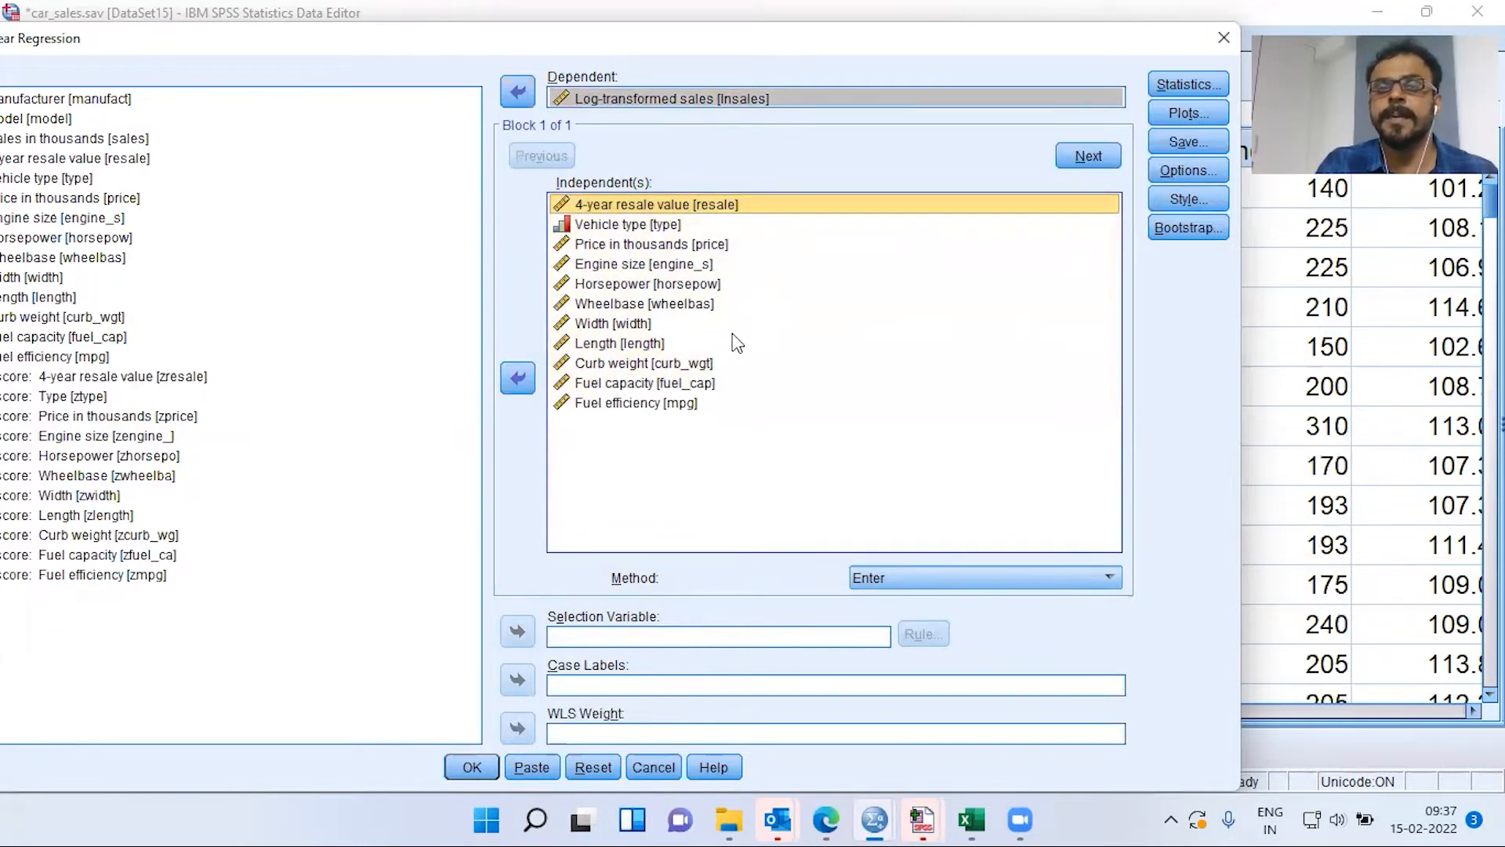
Run the regression and review the Model Summary (R Square .426) and ANOVA (F 7.085)
left_click(471, 766)
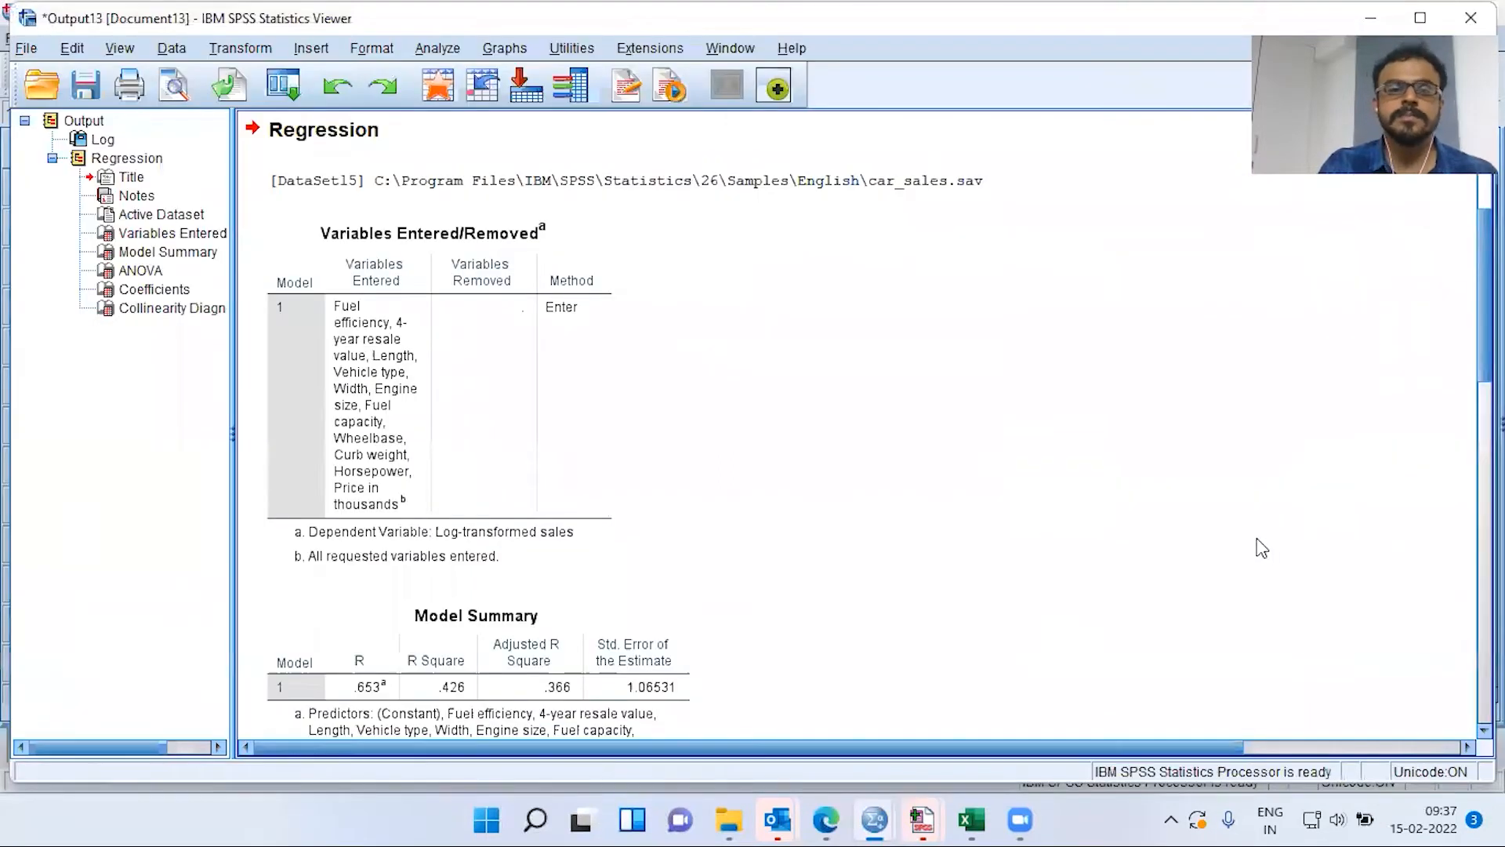
left_click(491, 450)
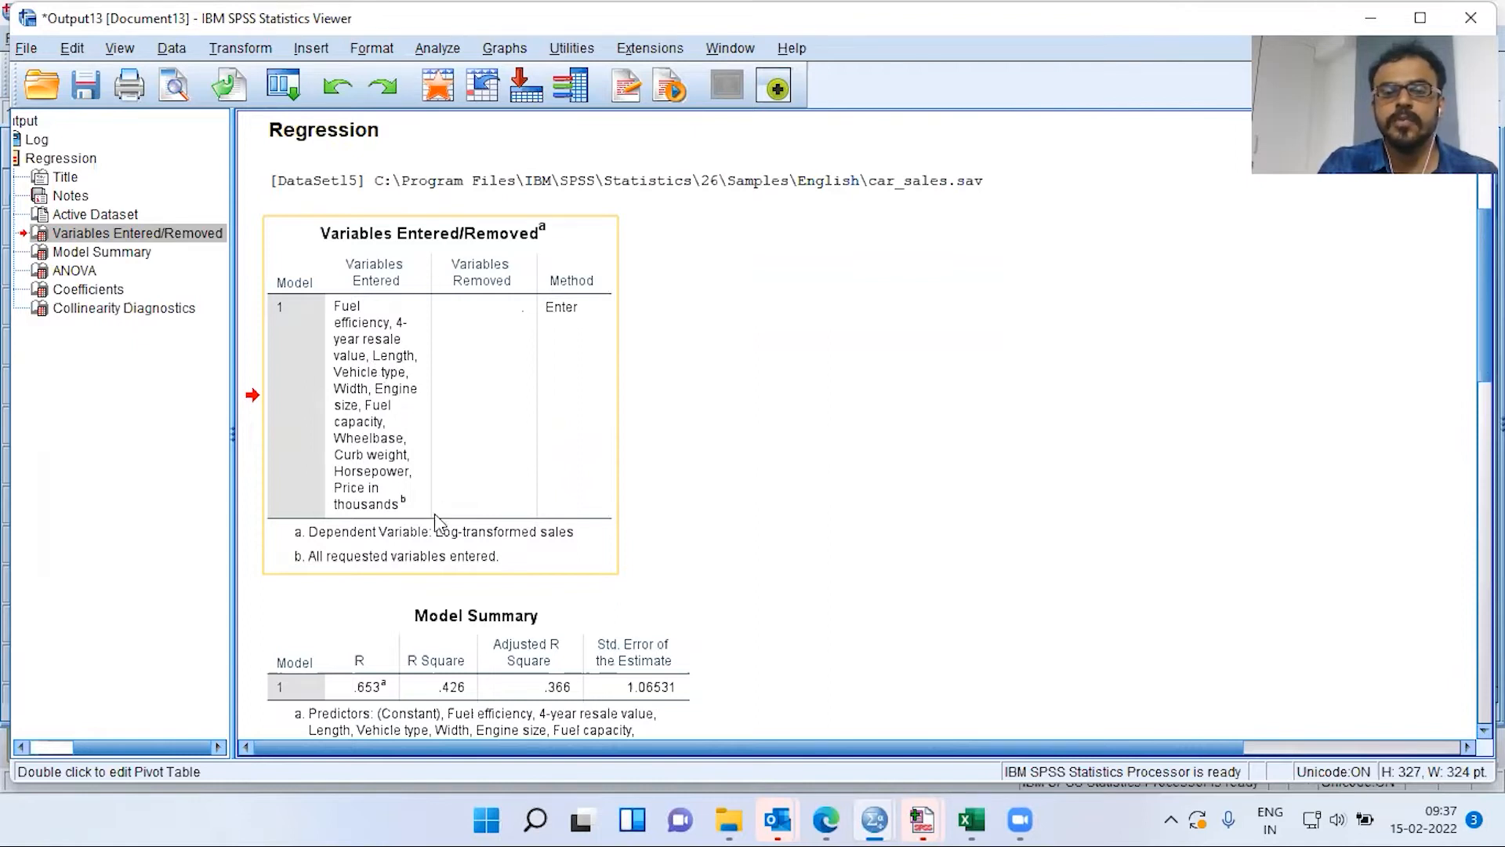
scroll(484, 627, "down", 5)
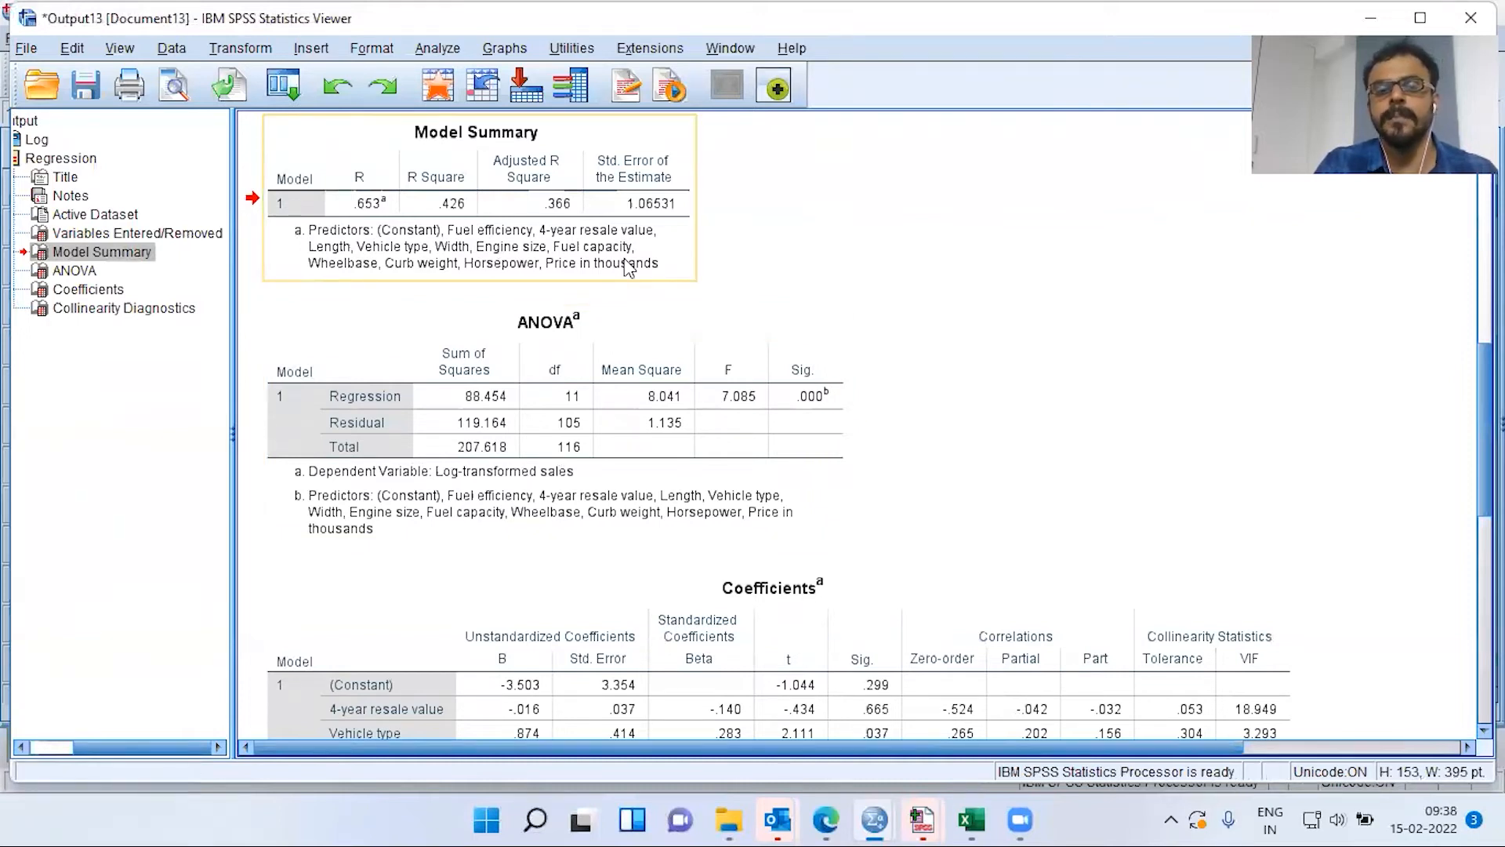
left_click(820, 403)
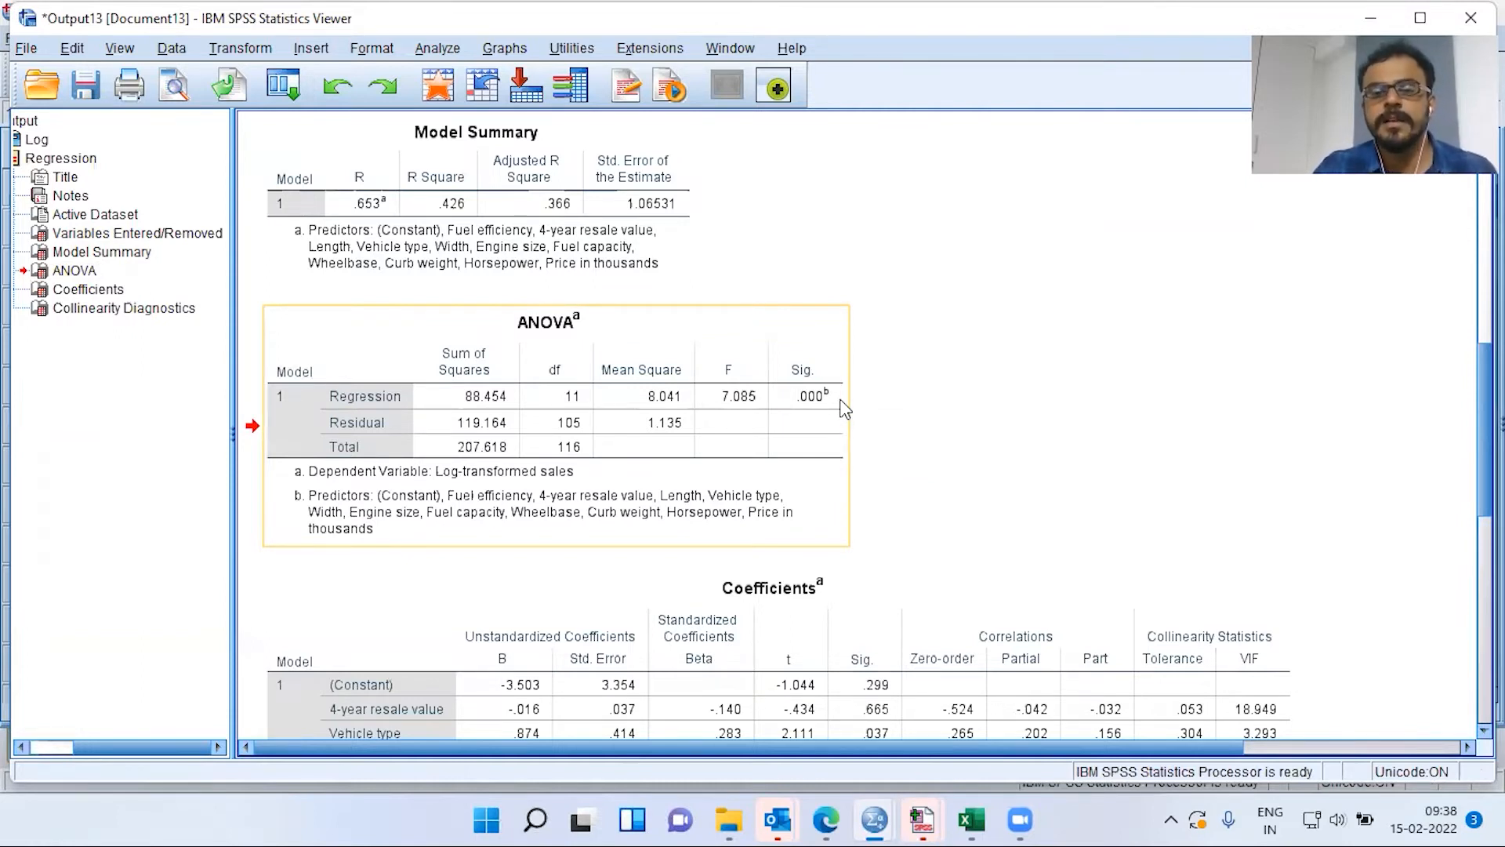
Inspect the Coefficients table's Tolerance and VIF values, peaking at 26.192 for Price
scroll(834, 506, "down", 3)
scroll(836, 524, "down", 3)
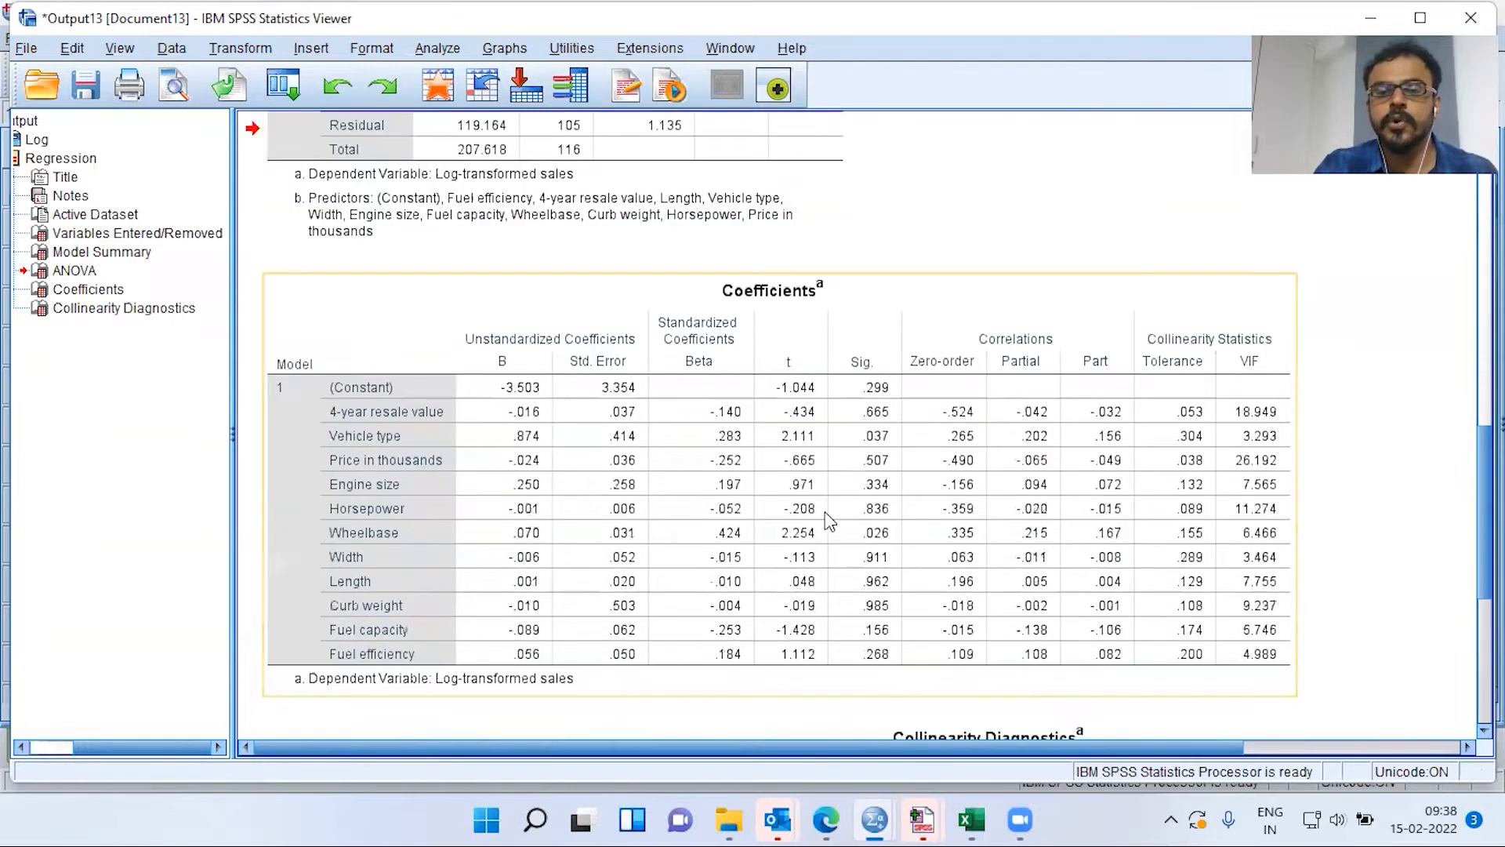
left_click(828, 521)
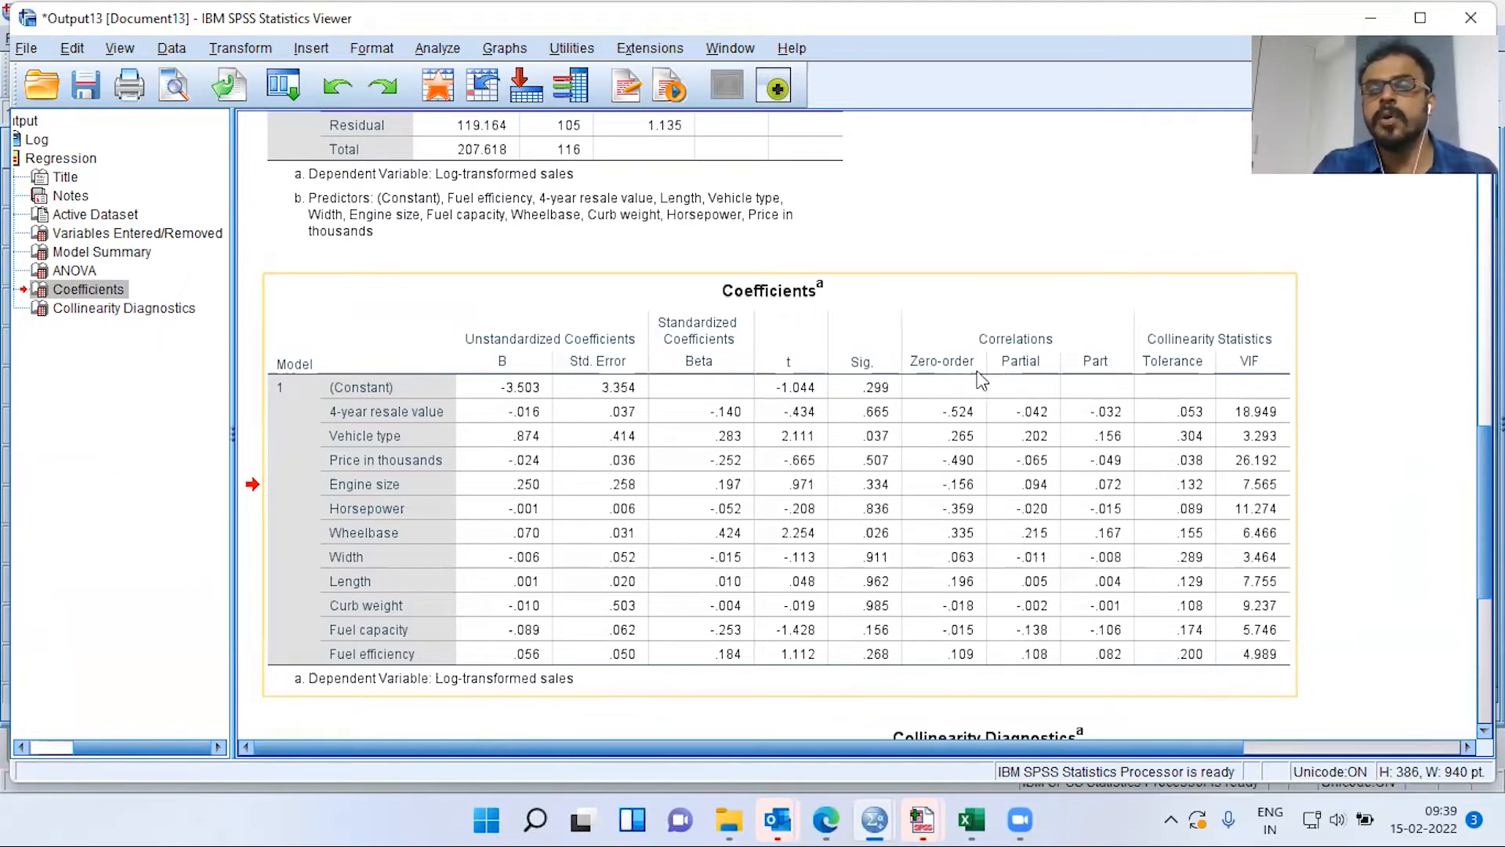
left_click(1035, 366)
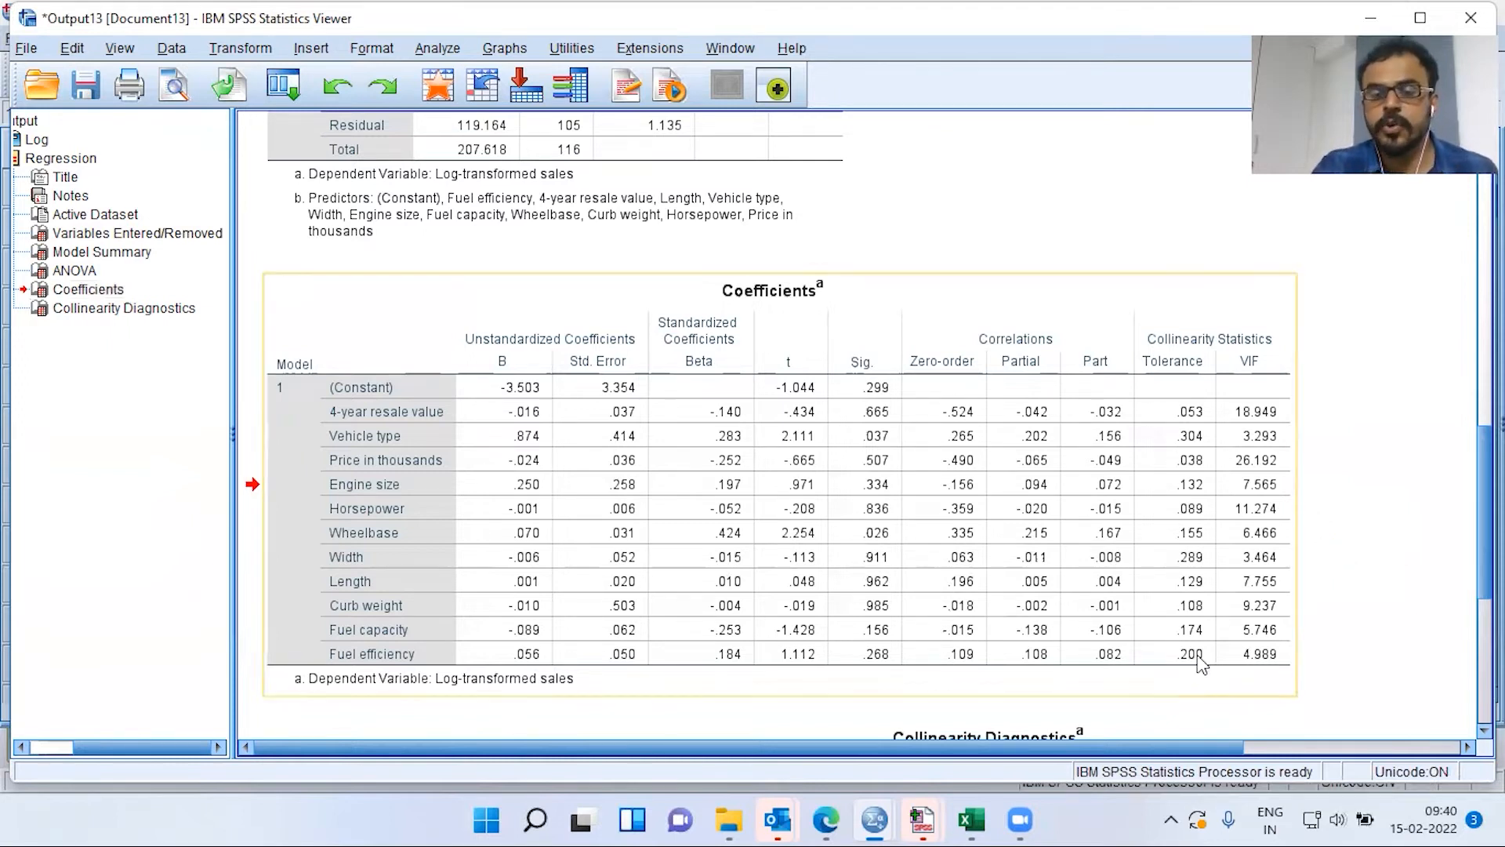
Switch to the Excel Multicollinearity workbook and select the Tolerance threshold cell B4
mouse_move(971, 820)
left_click(964, 749)
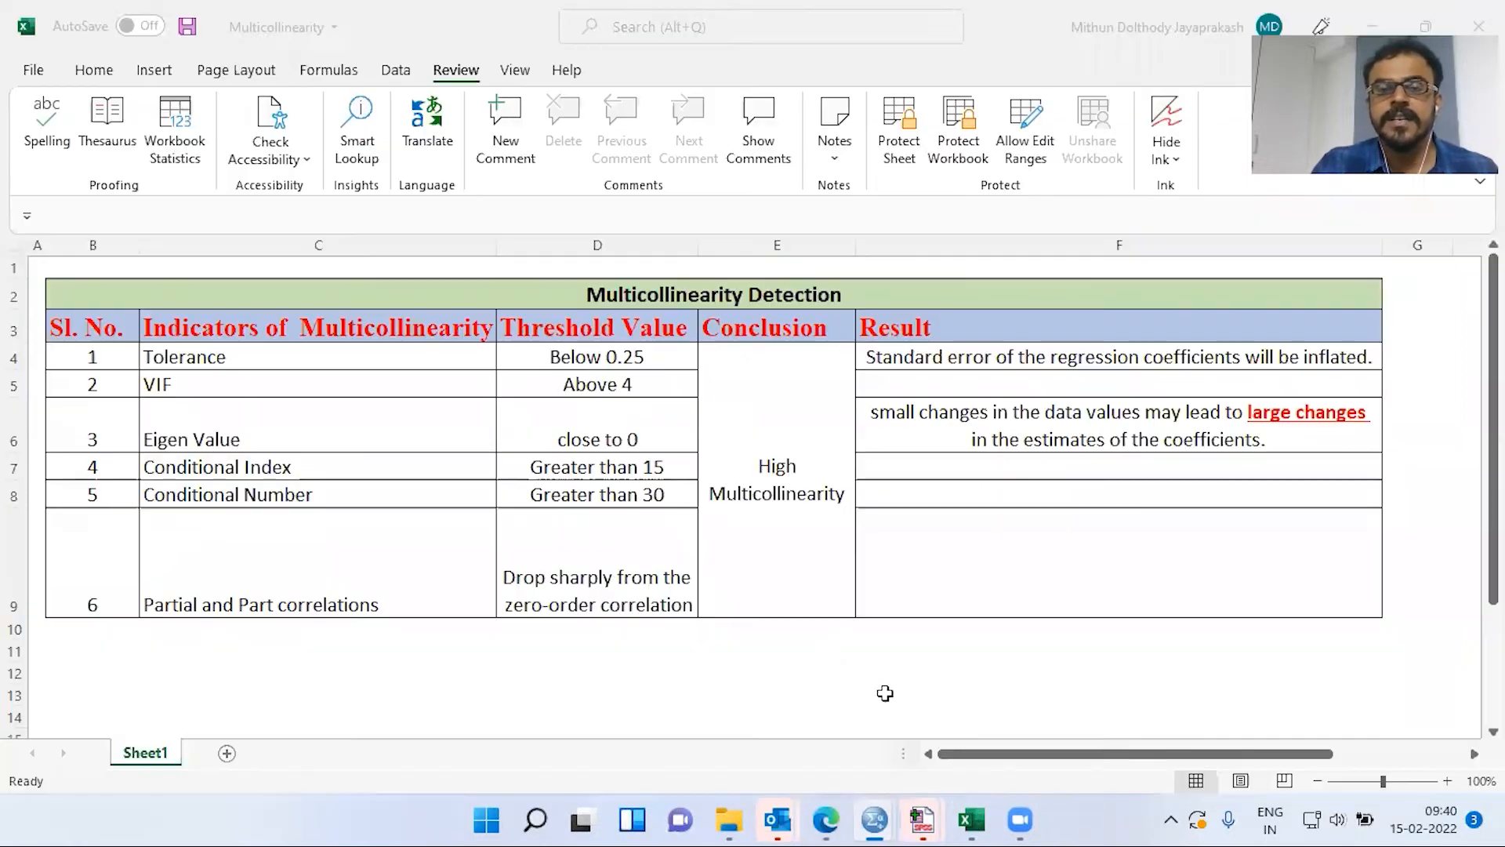
left_click(69, 361)
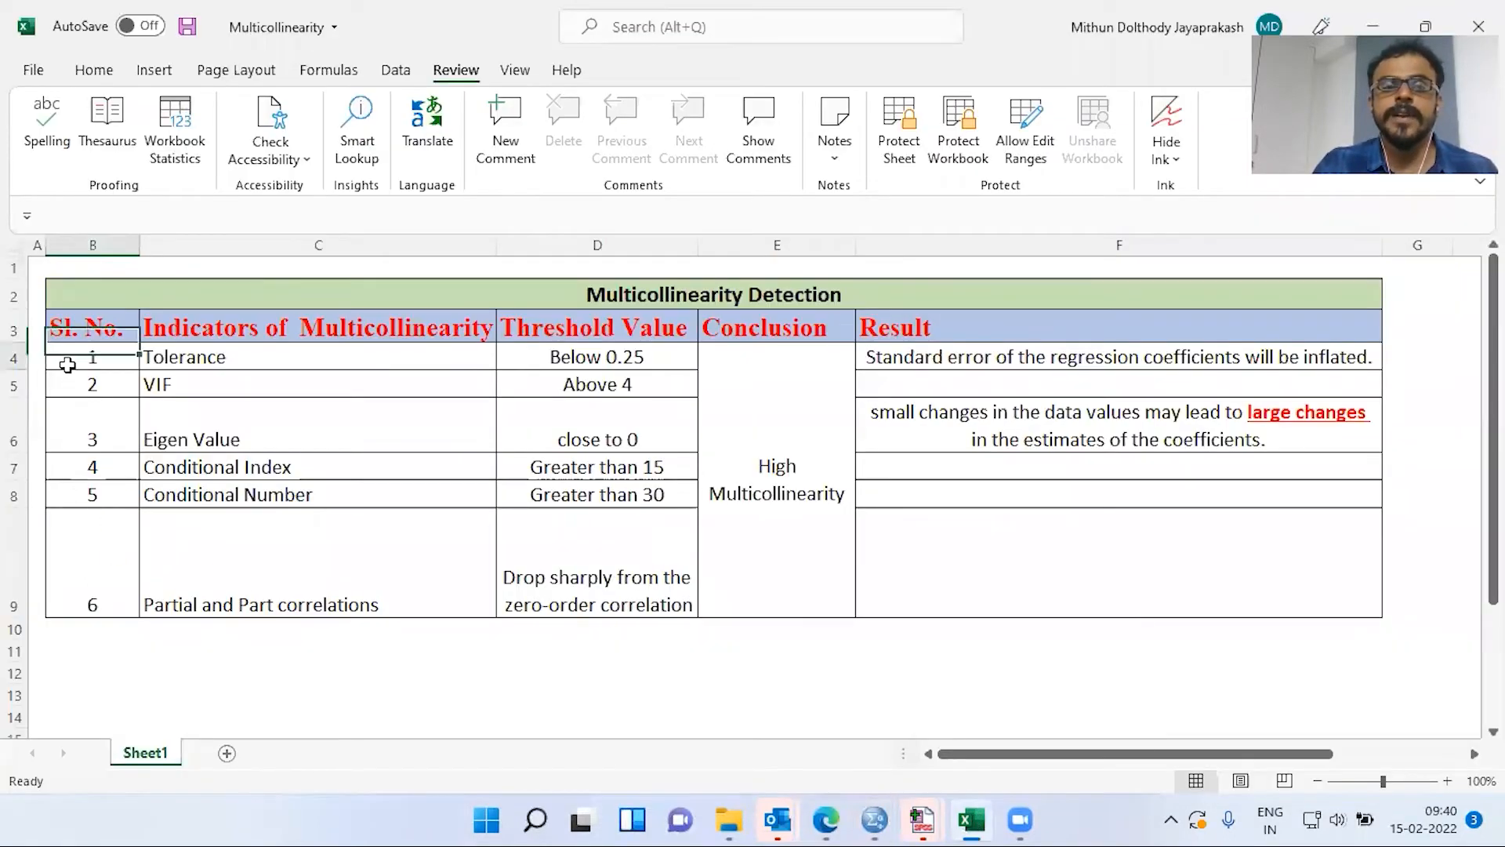
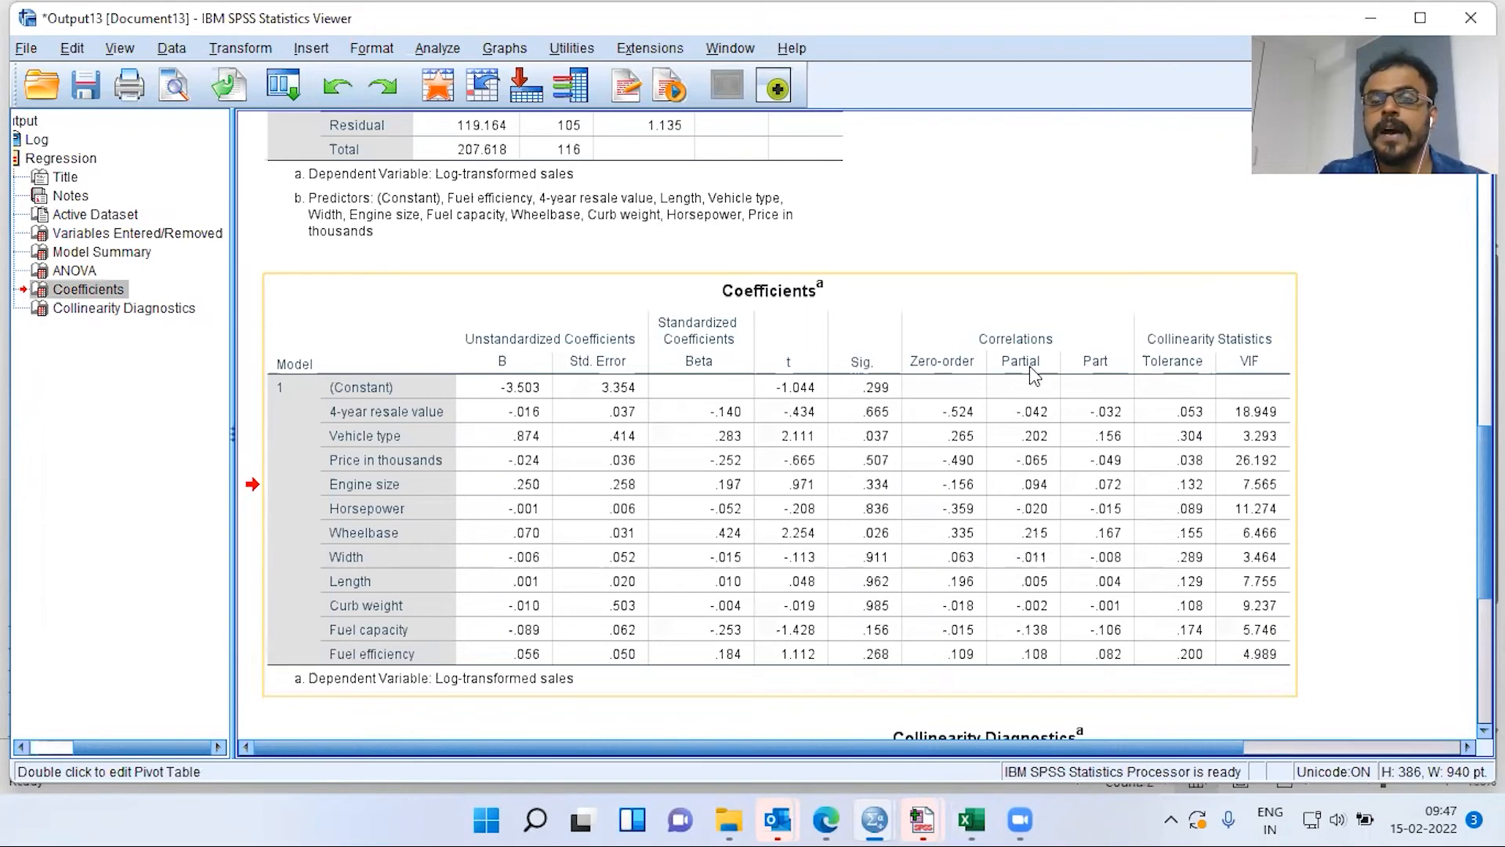
left_click(1098, 370)
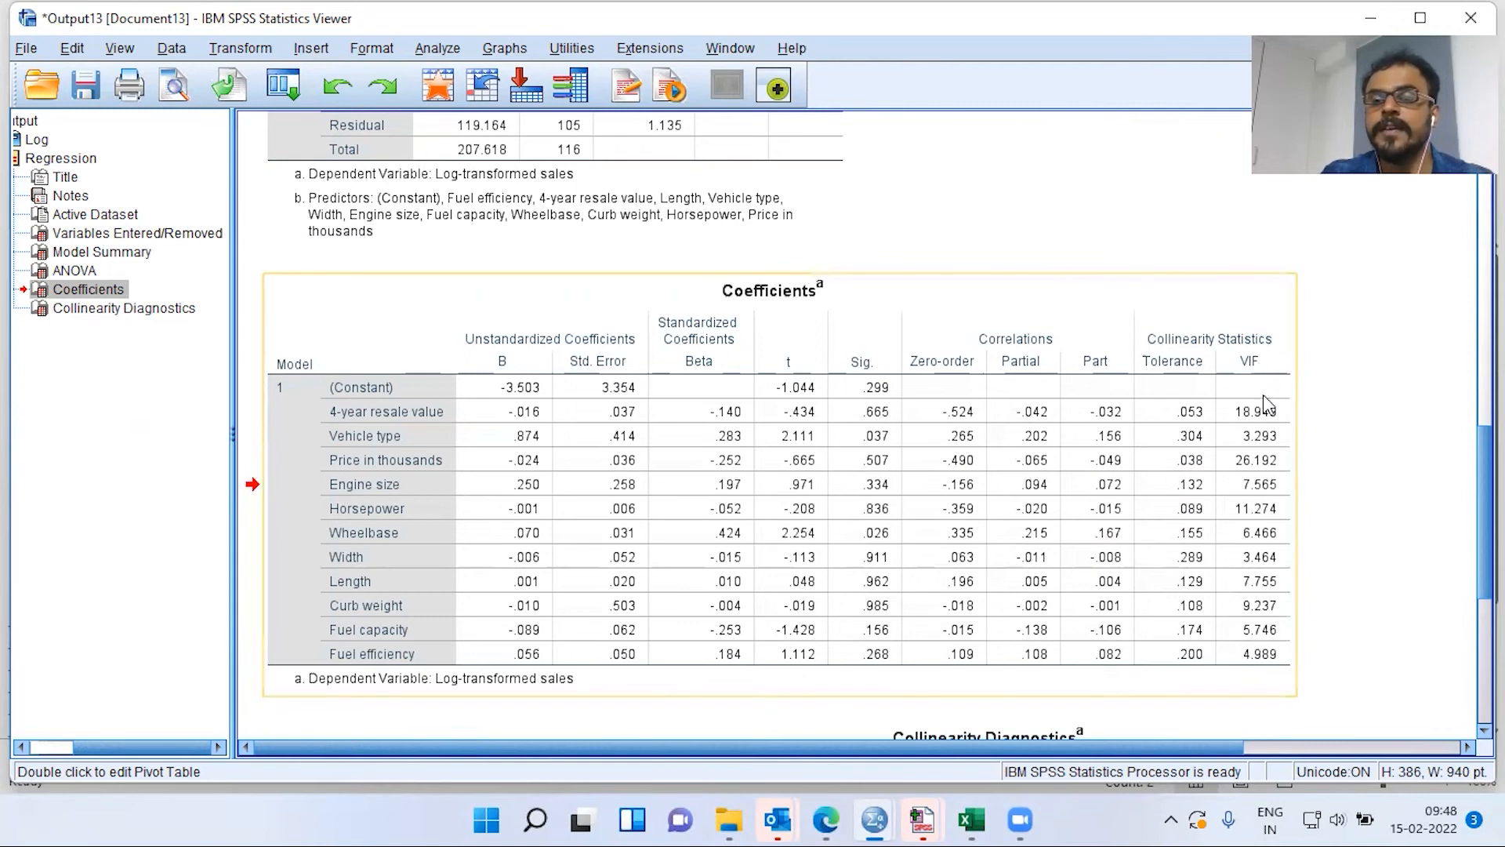
left_click(1270, 429)
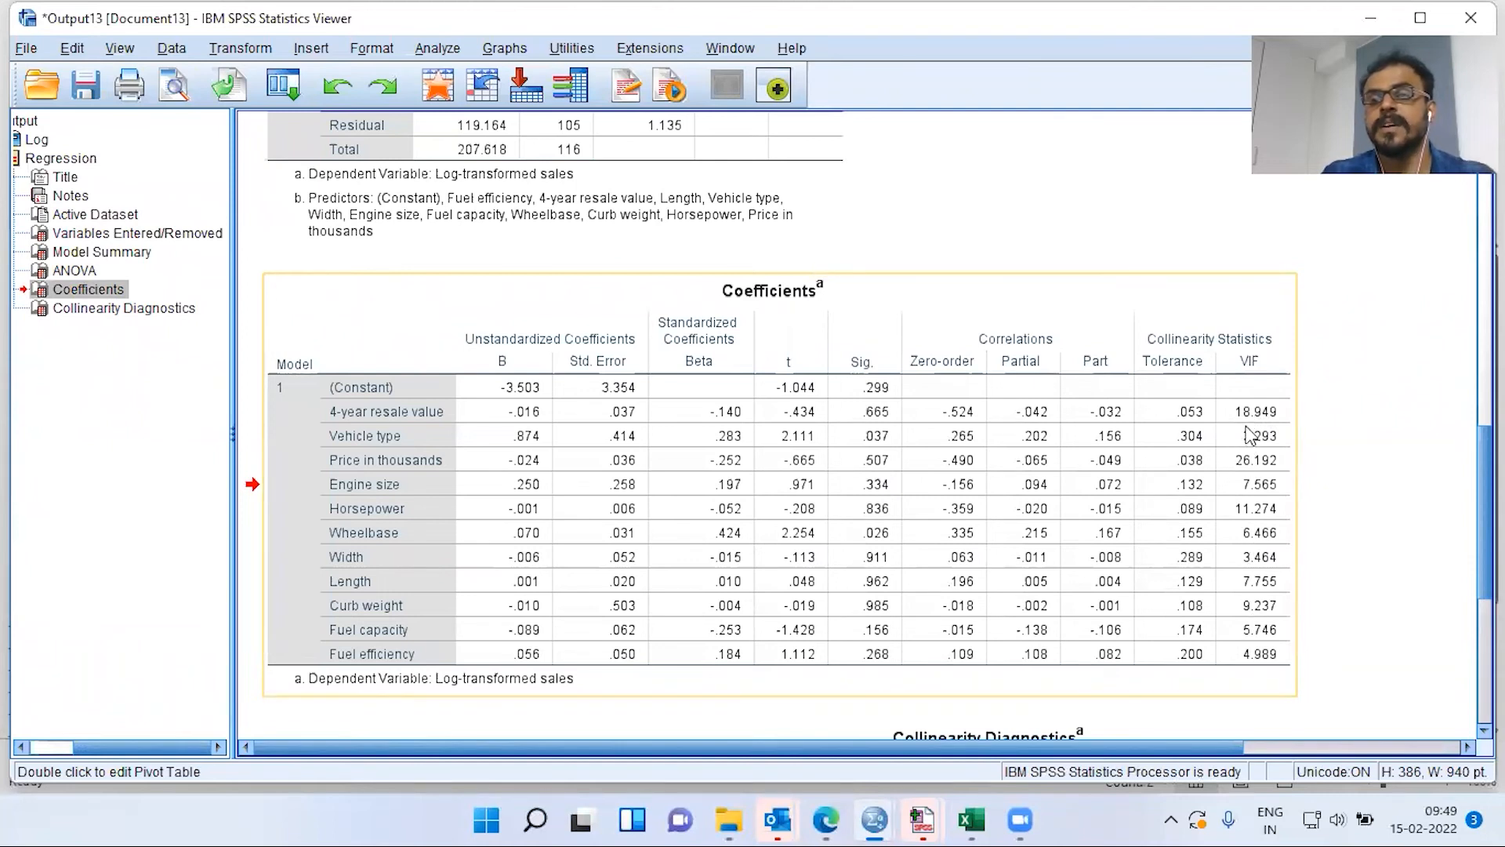
left_click(1322, 441)
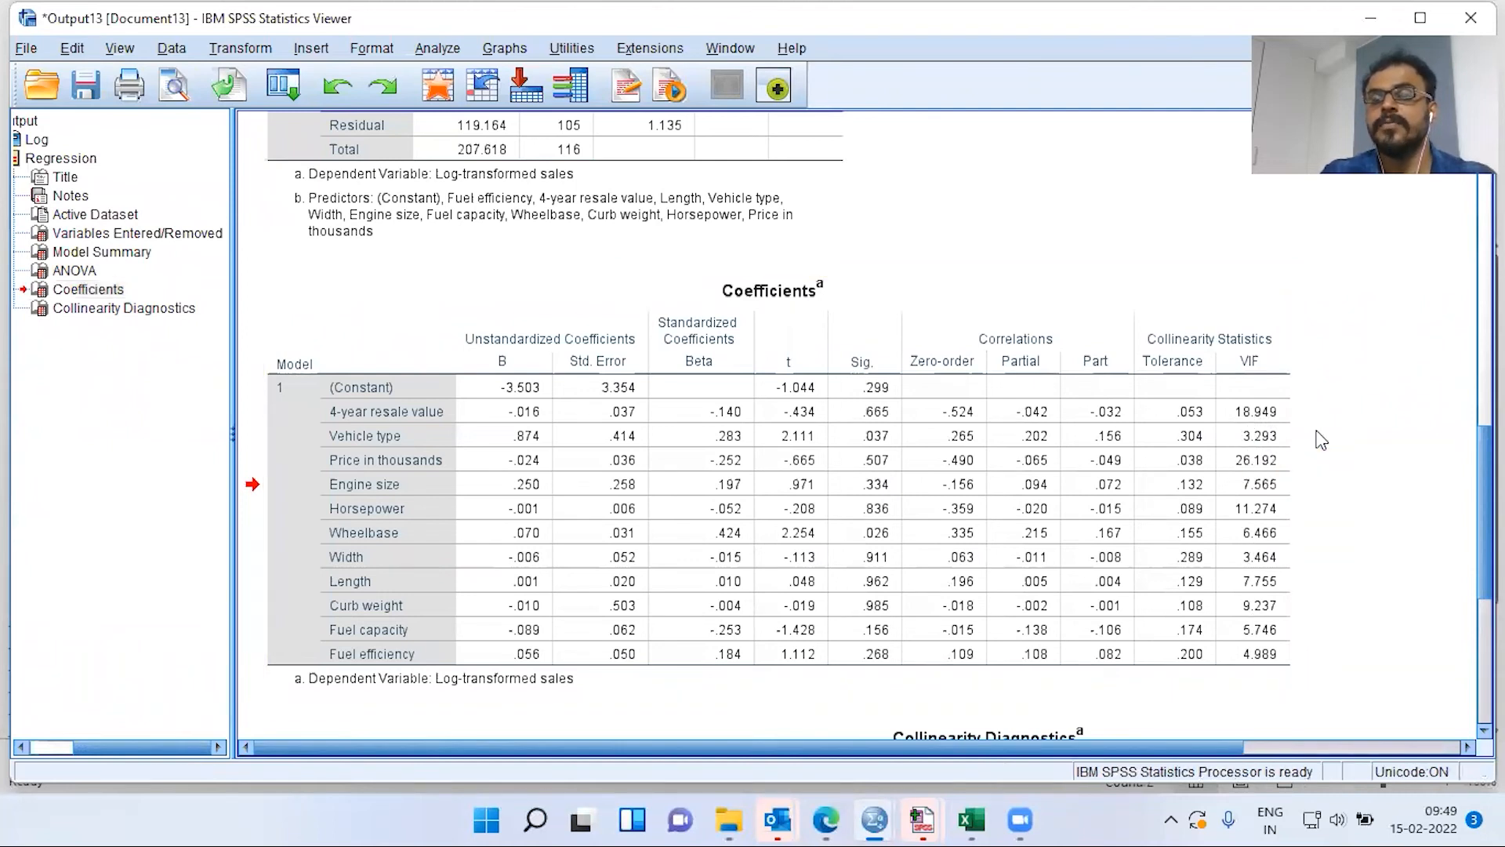
Scroll to the Collinearity Diagnostics table, with condition indices up to 157.368 for dimension 12
scroll(1322, 440, "down", 3)
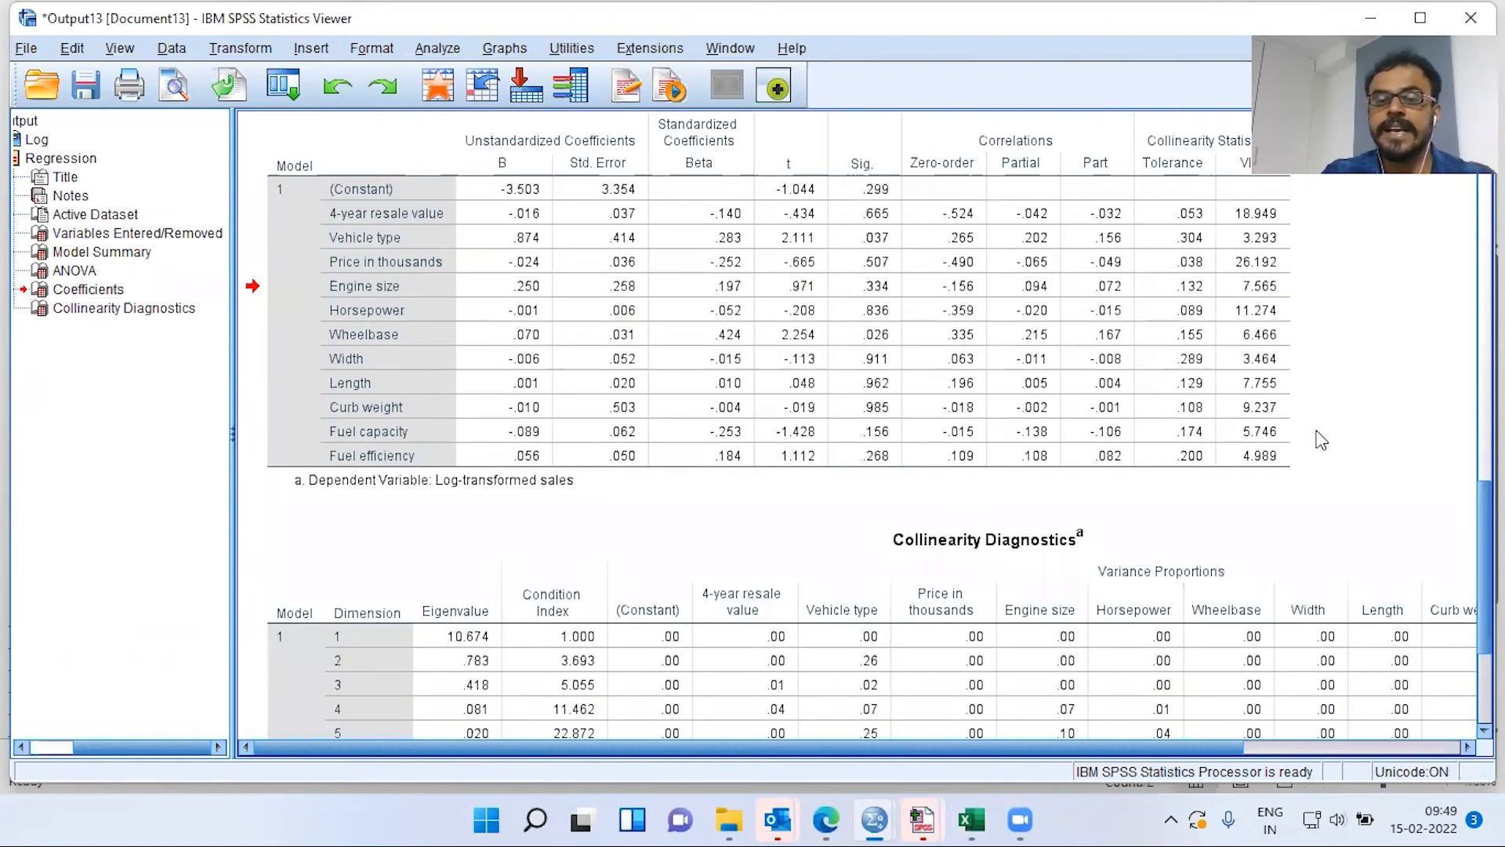
scroll(1322, 440, "down", 4)
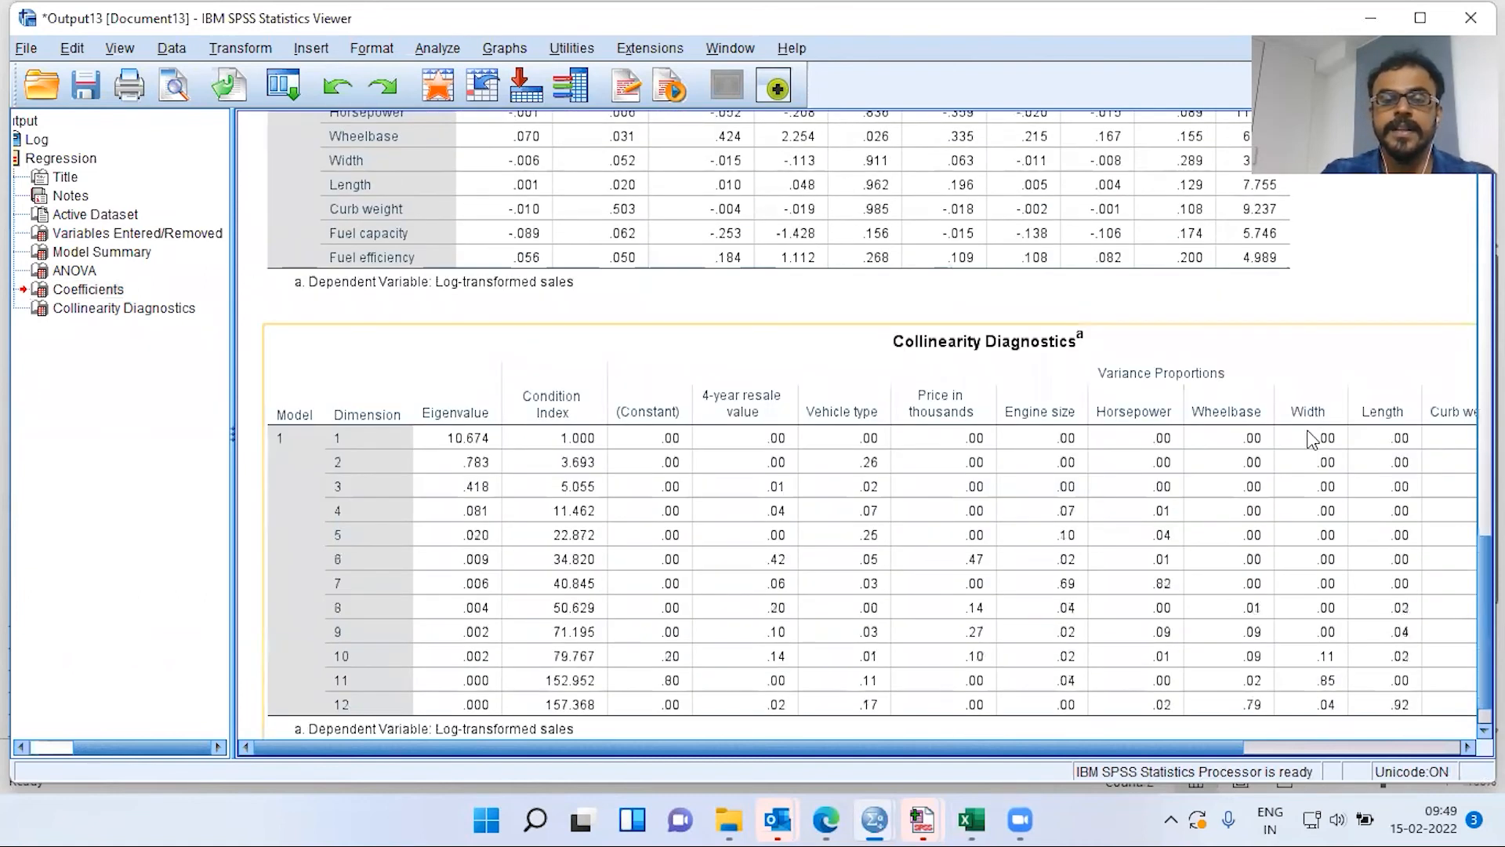
left_click(1322, 440)
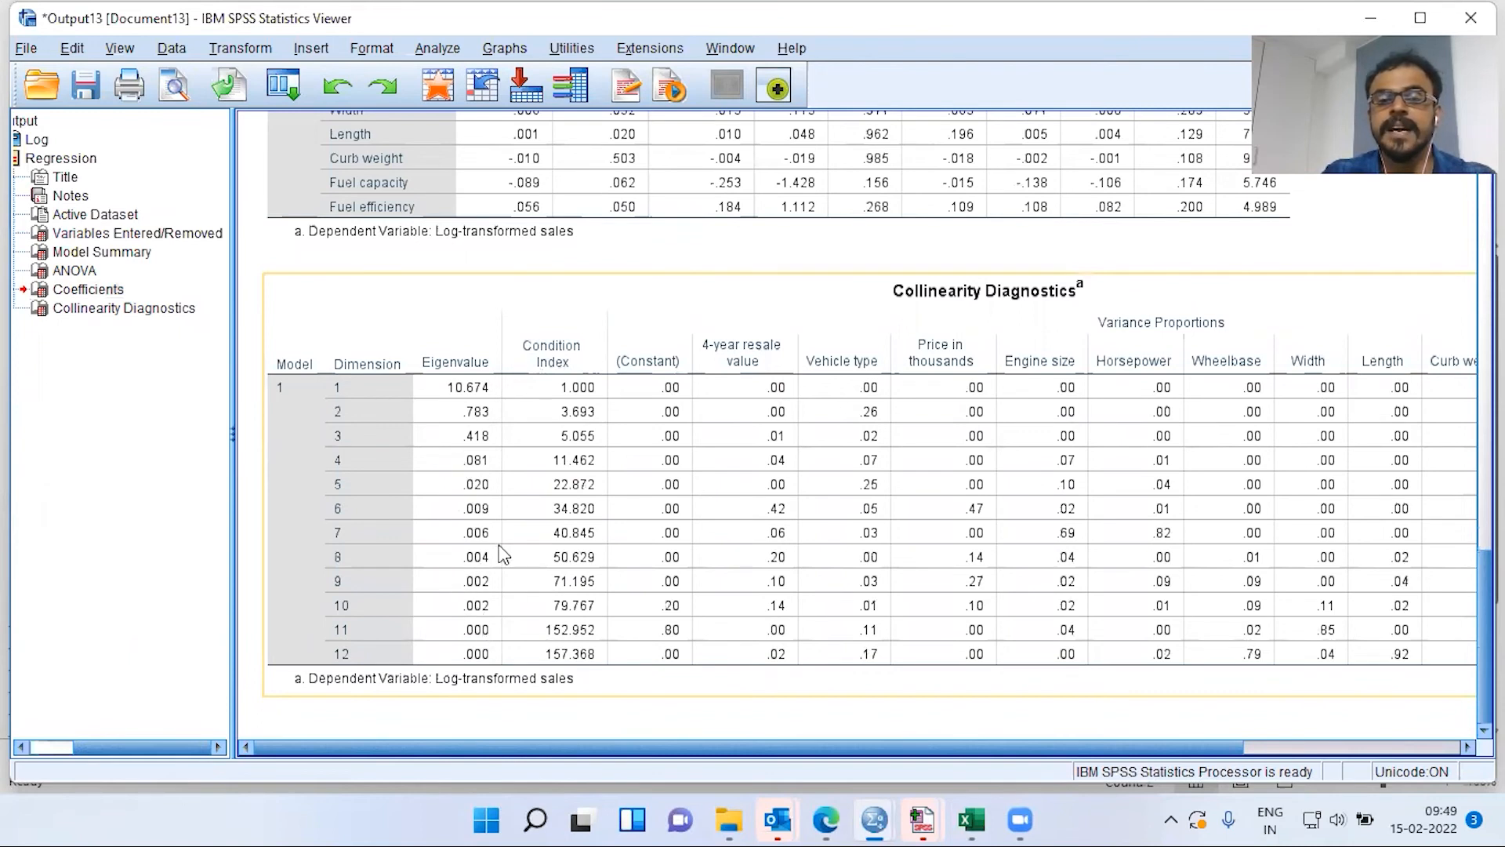
left_click(639, 348)
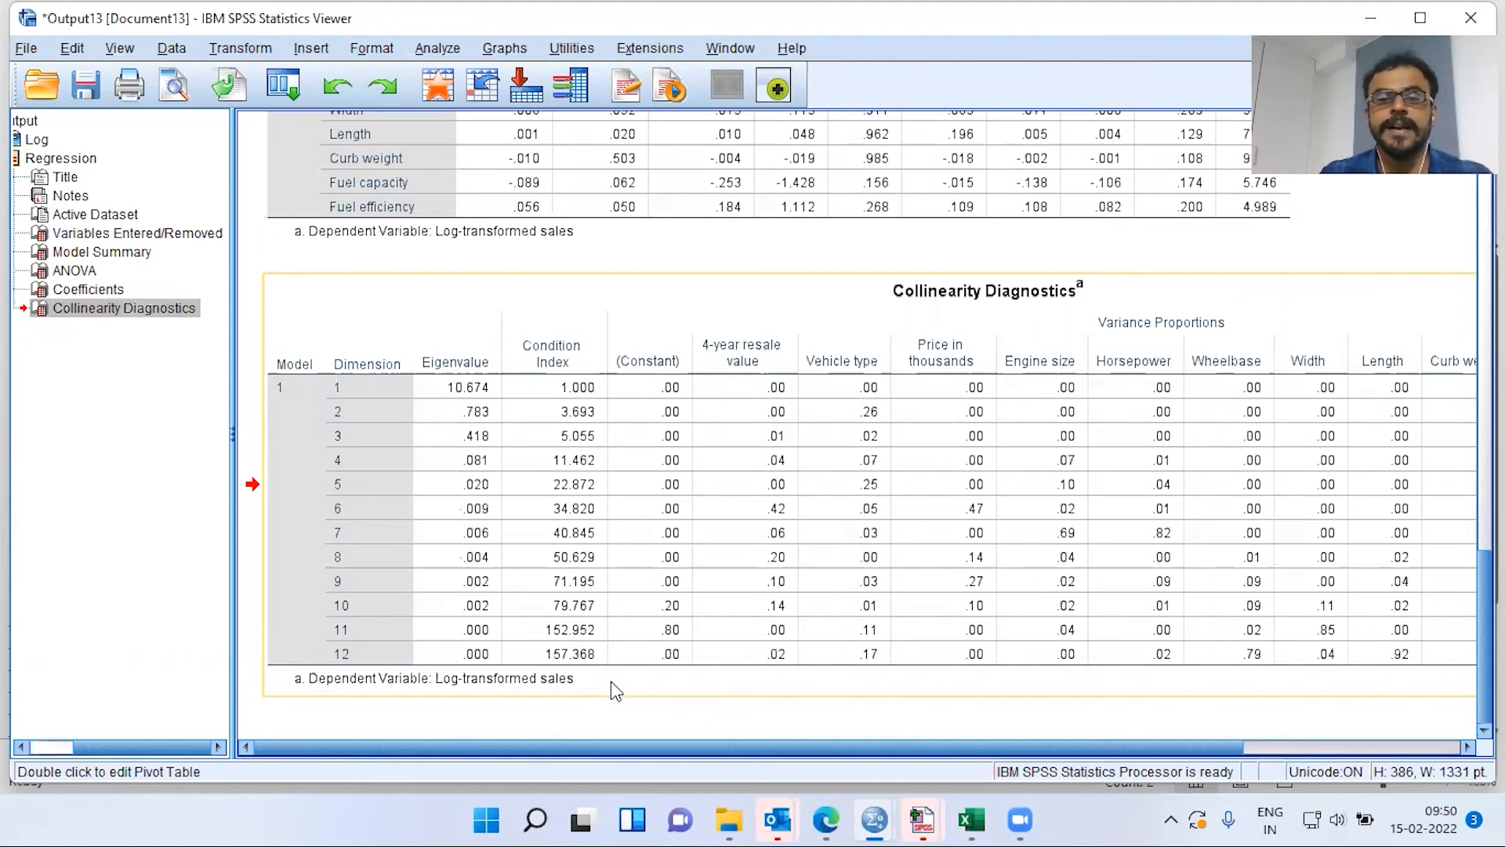
left_click(812, 710)
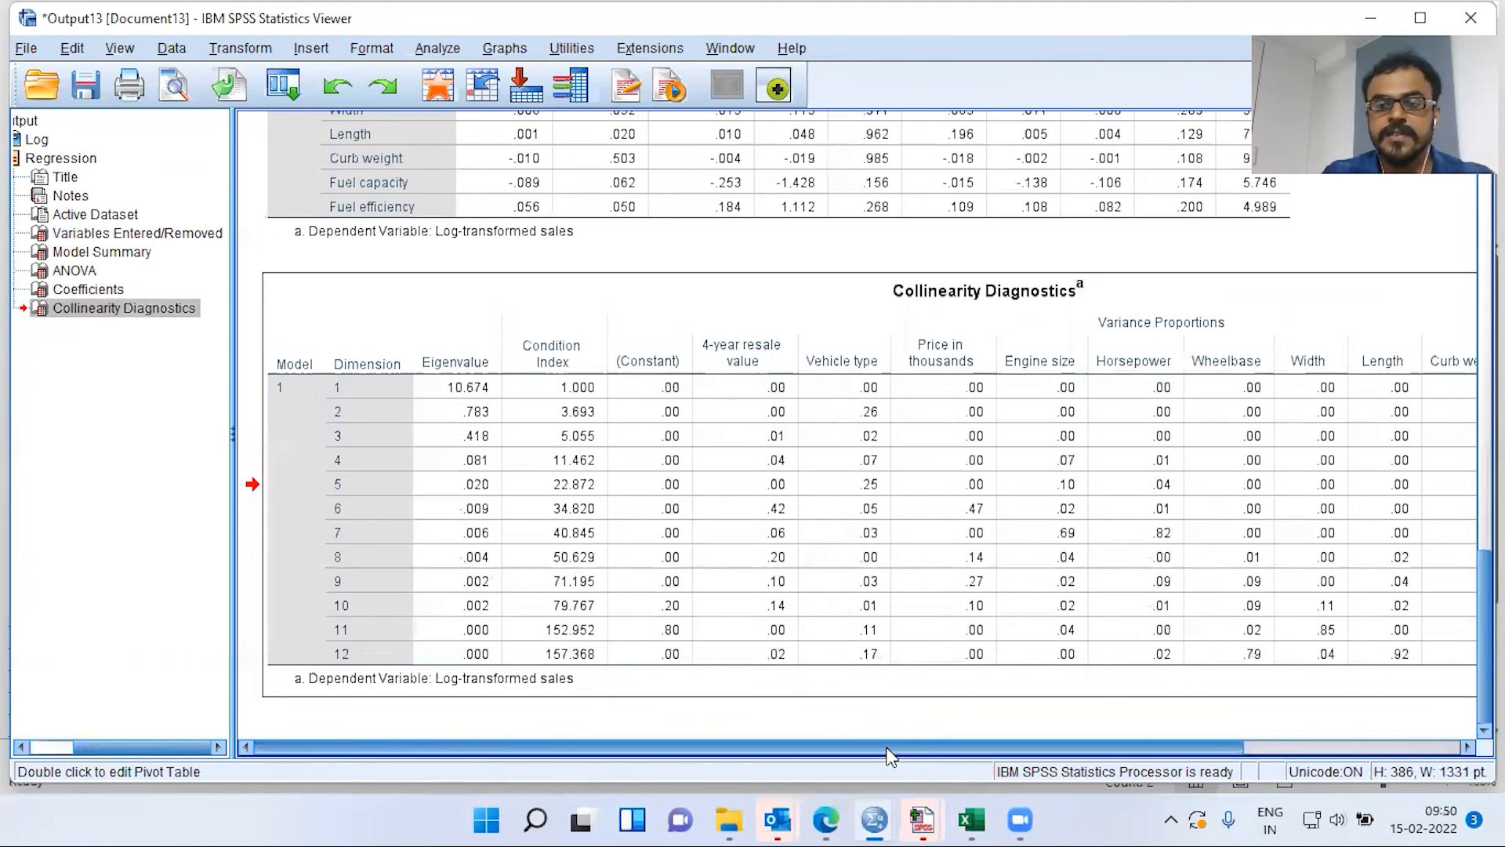
scroll(1056, 728, "right", 5)
mouse_move(1127, 723)
left_mouse_down()
mouse_move(836, 723)
mouse_move(1122, 702)
left_mouse_up()
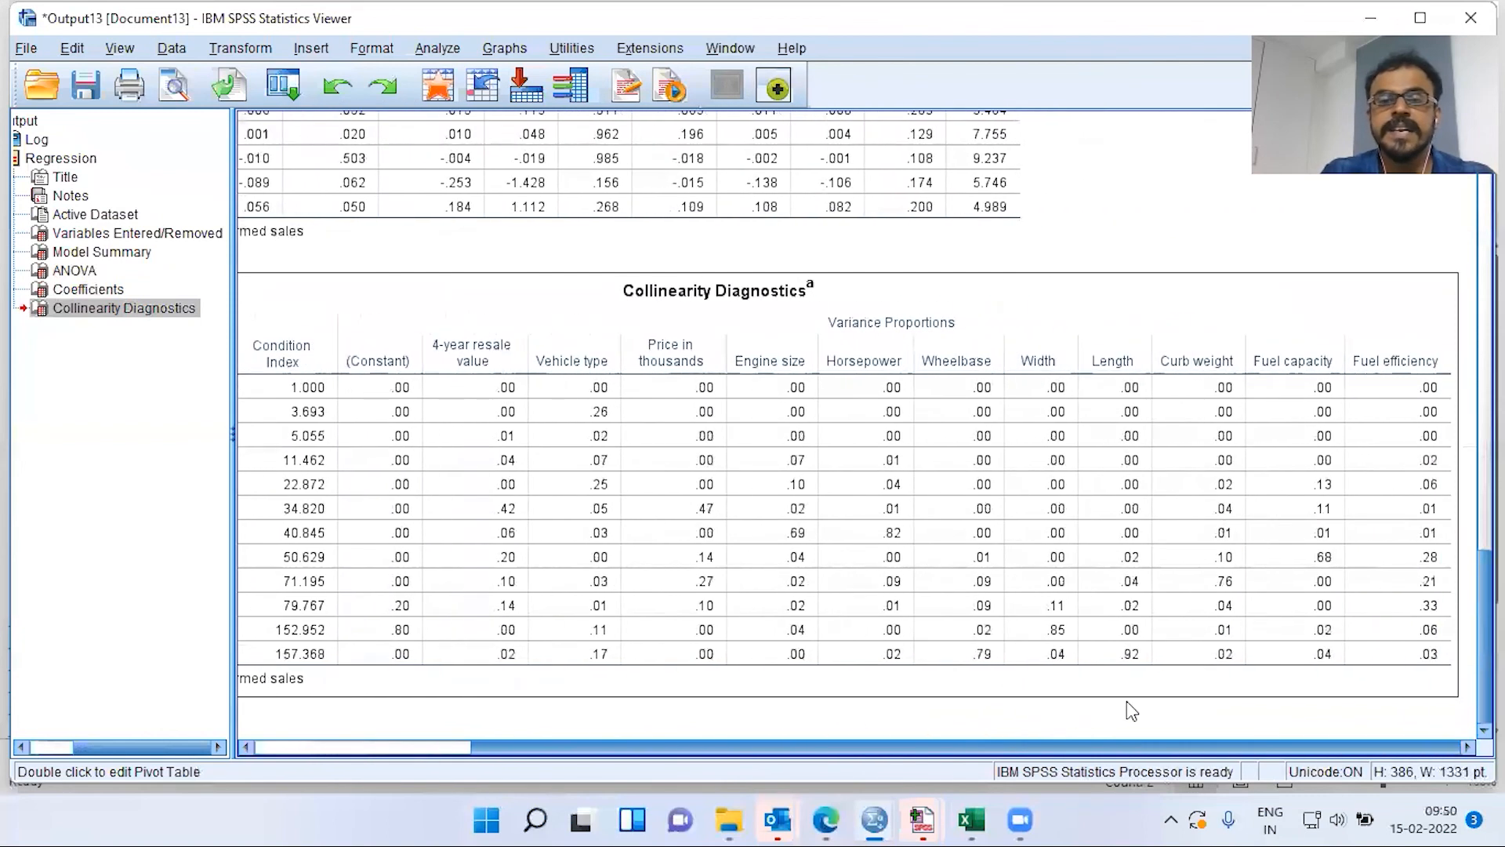
left_click(1129, 709)
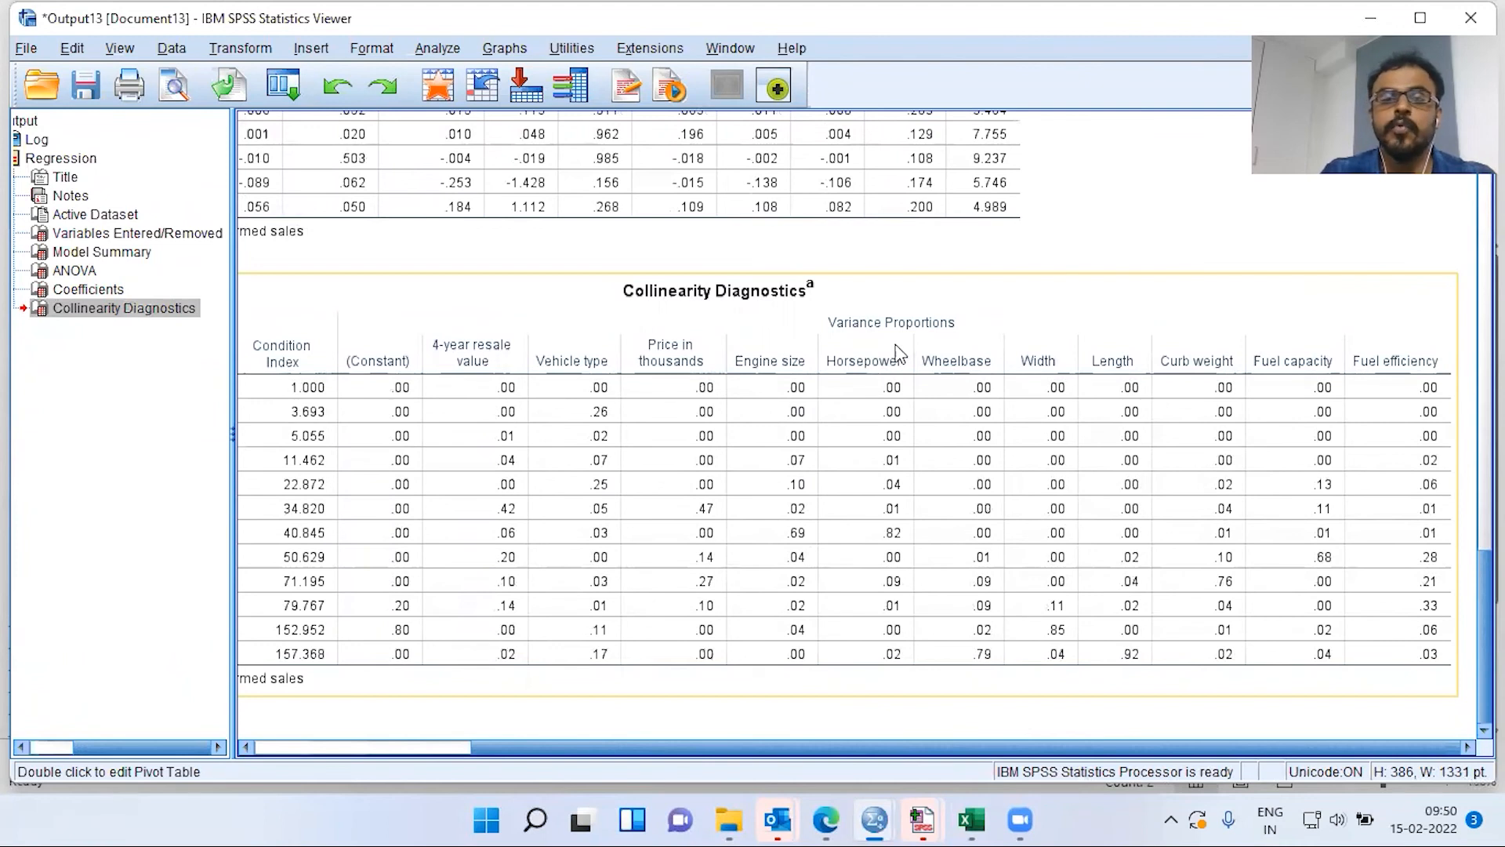
left_click(708, 721)
left_click_drag(706, 749, 619, 742)
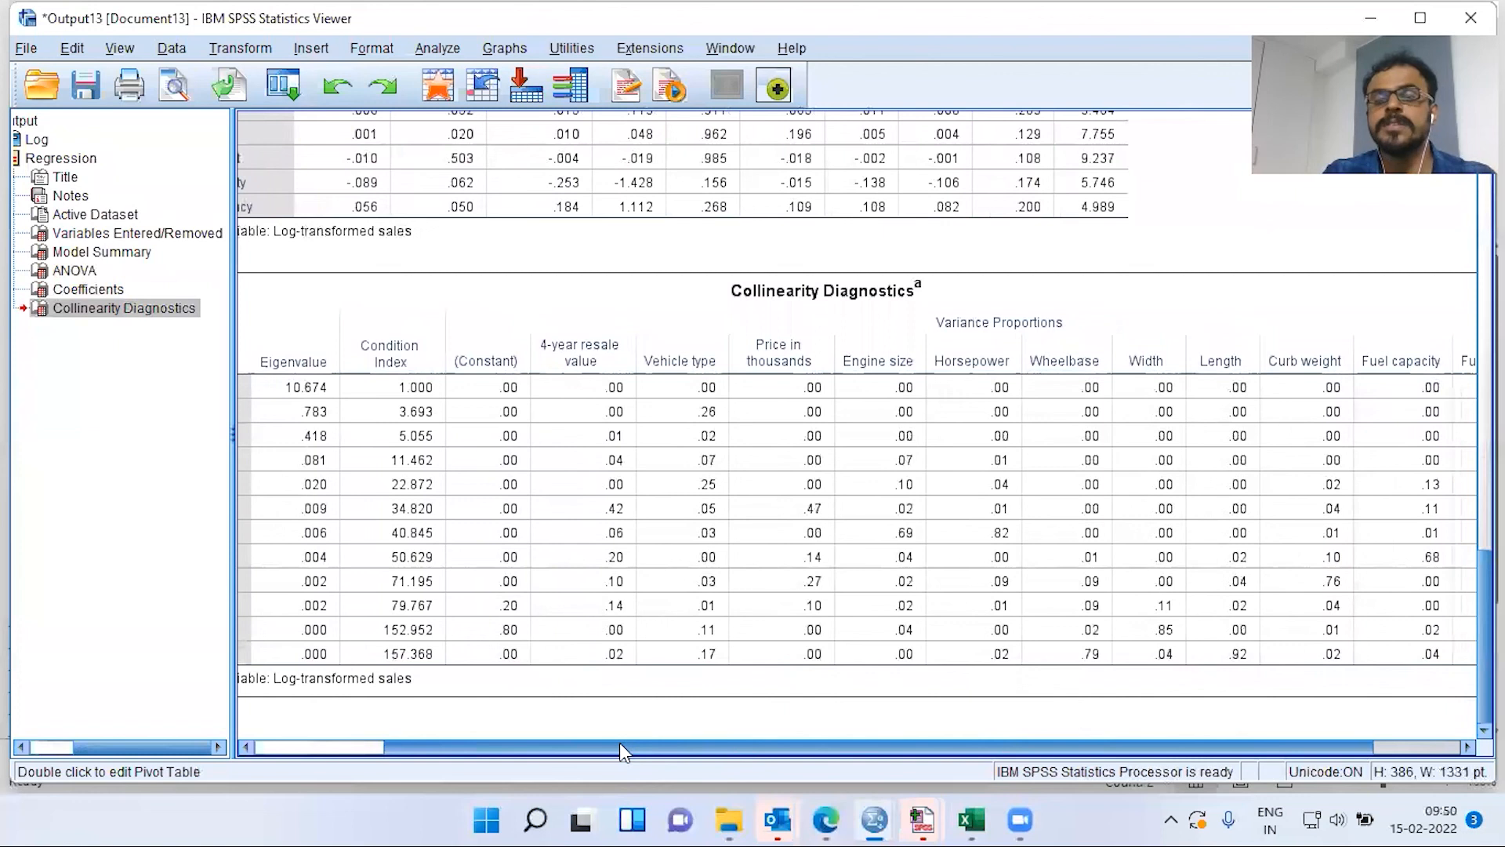
left_click_drag(620, 742, 606, 740)
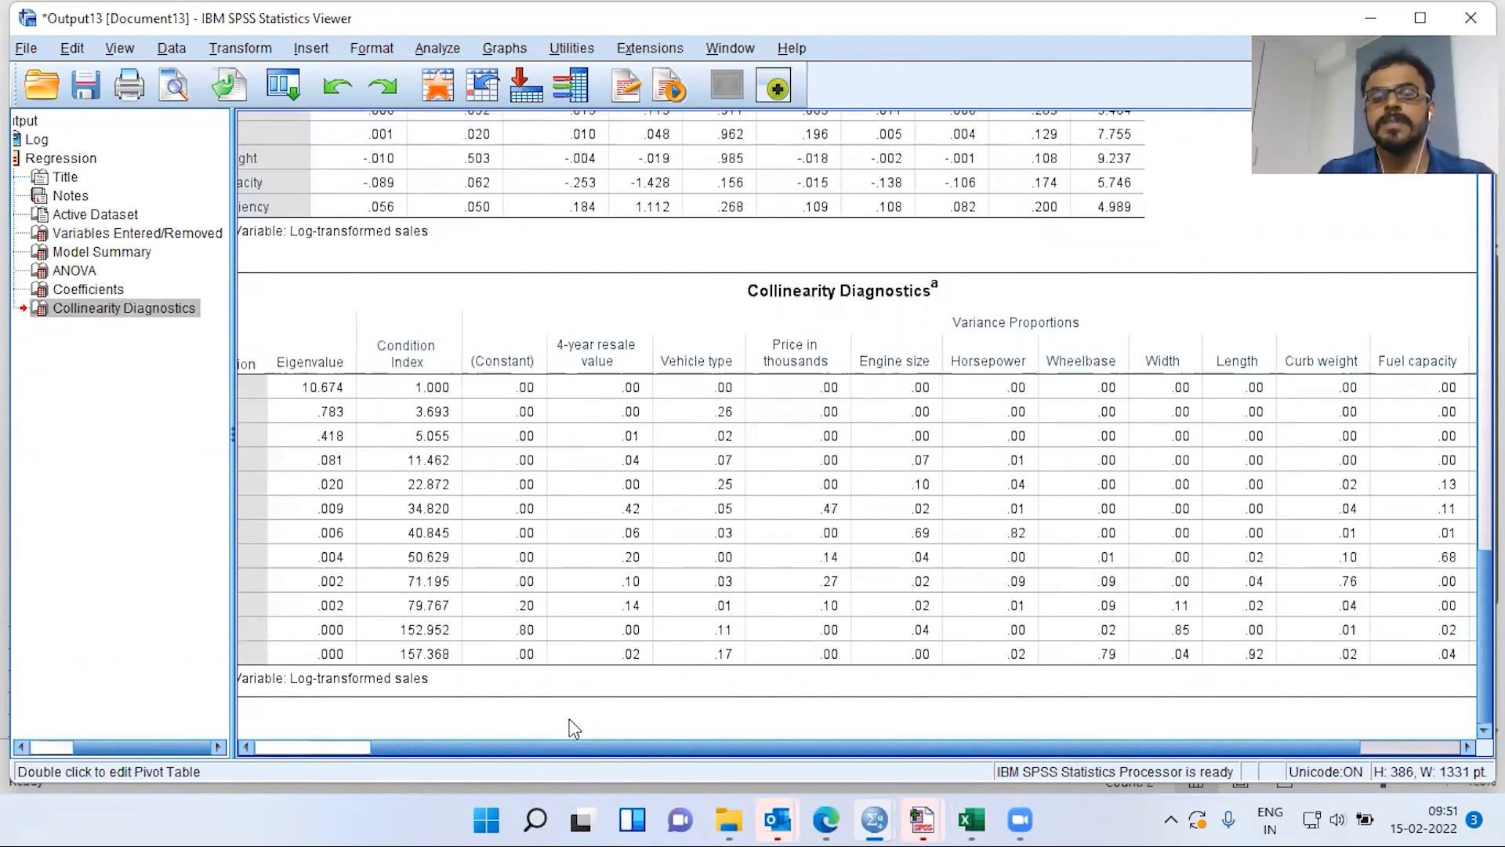
left_click_drag(465, 747, 415, 751)
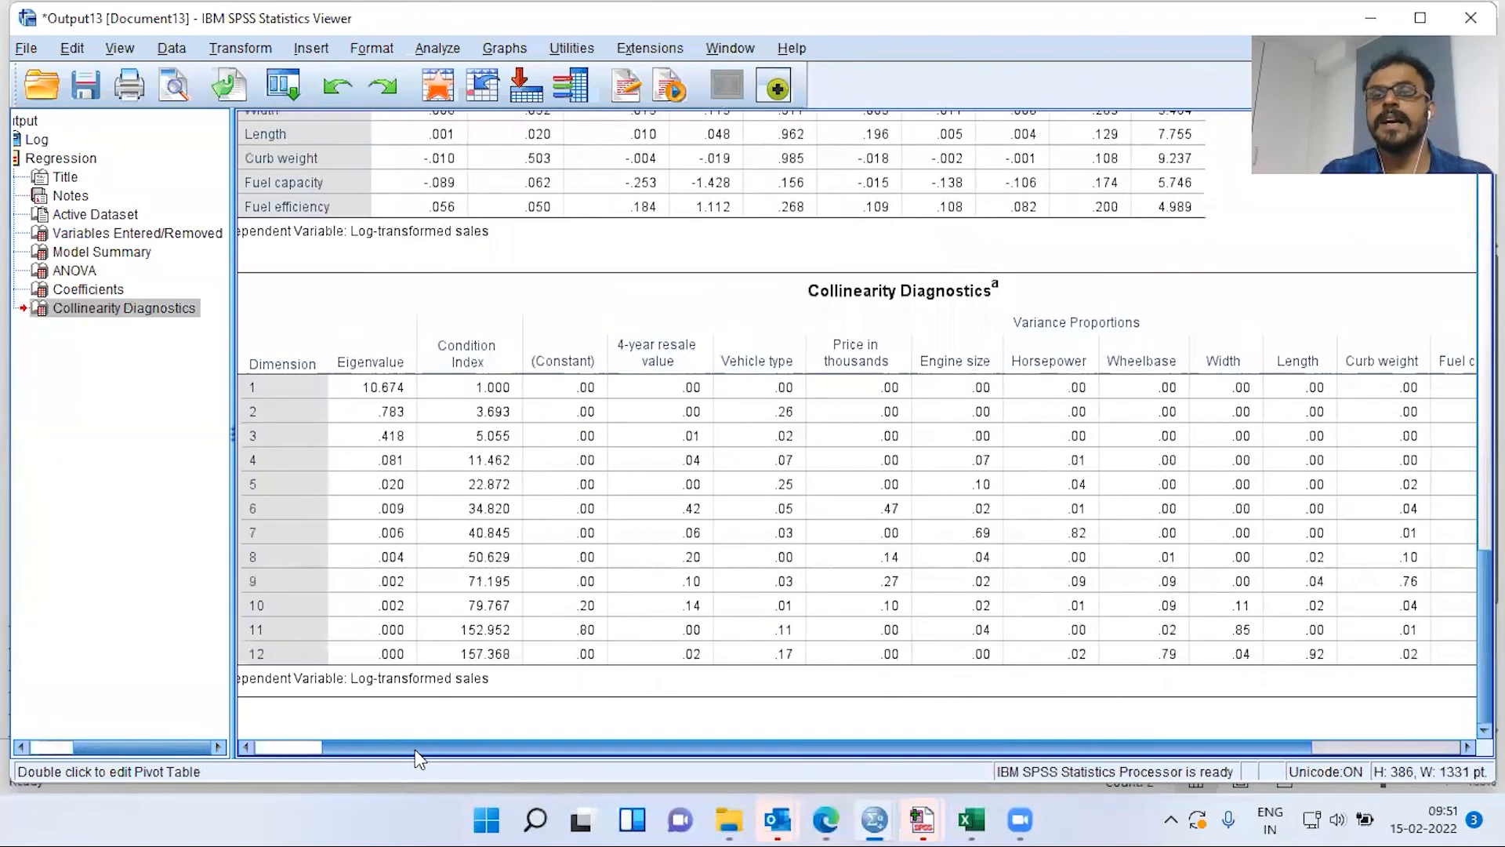